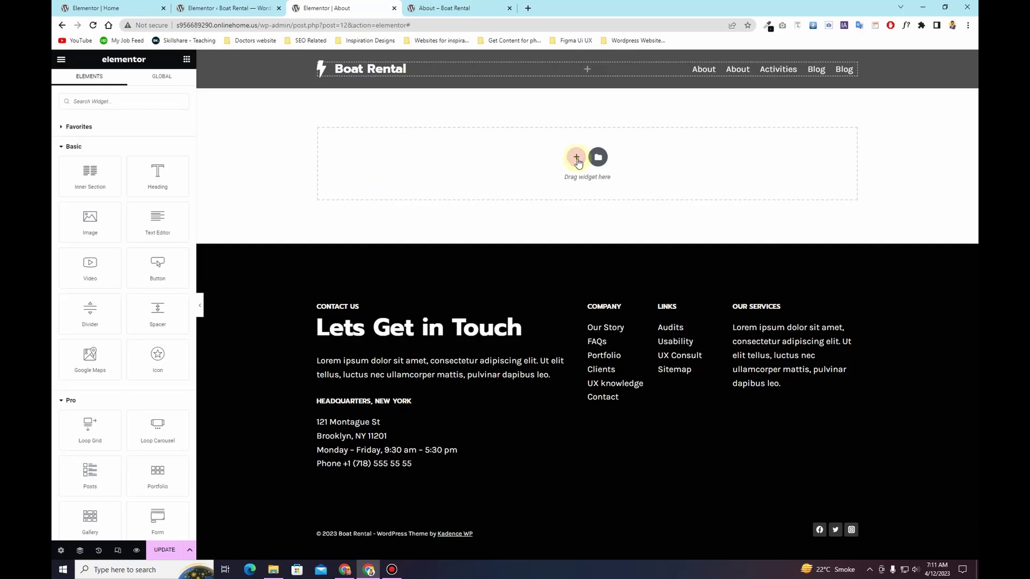
Step: Add a new section with two equal columns to the empty page content area
click(578, 159)
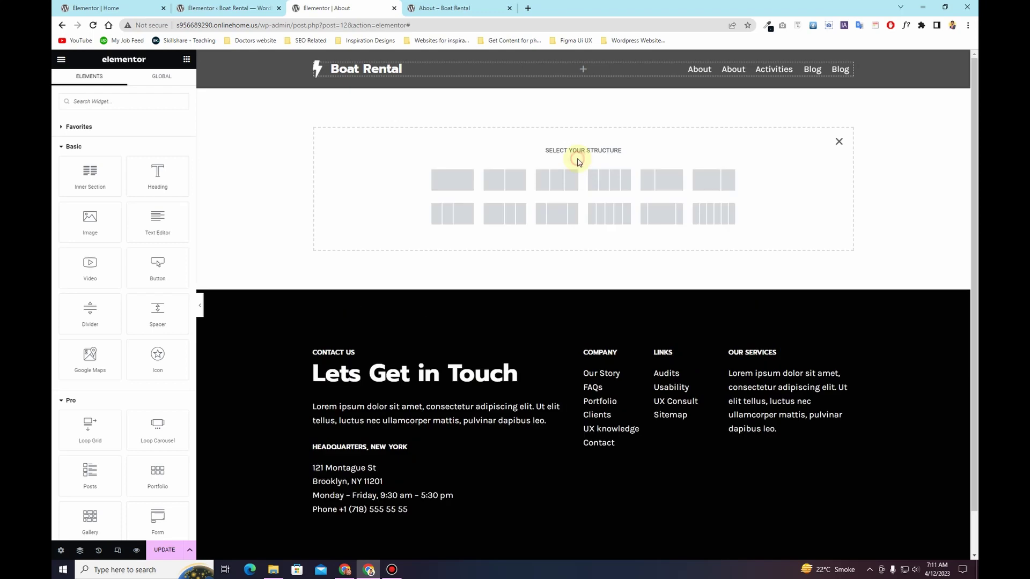
click(507, 182)
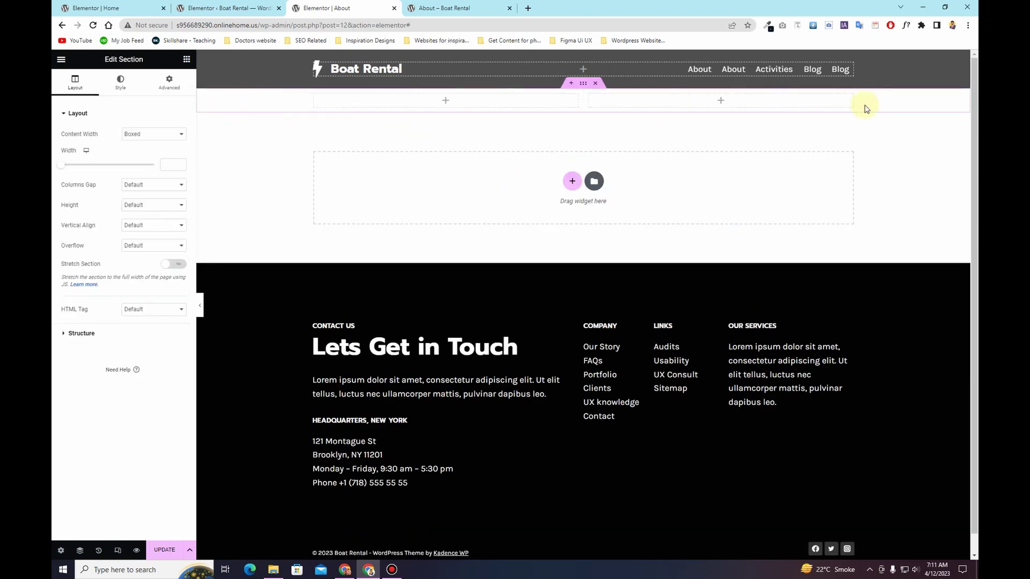
click(316, 97)
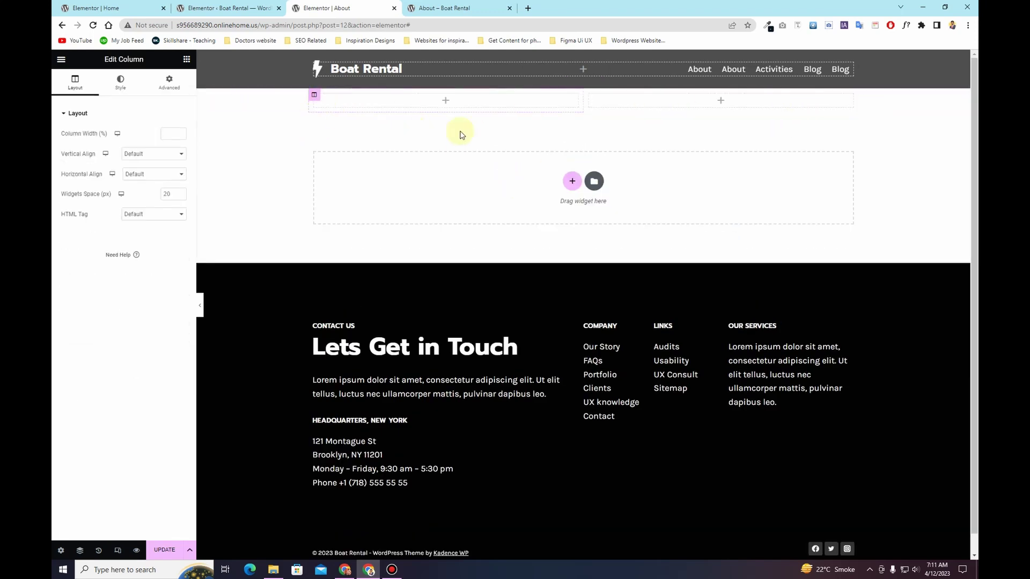
Step: Set the section's padding to 4% for the top and bottom only, with the side values unlinked
click(584, 84)
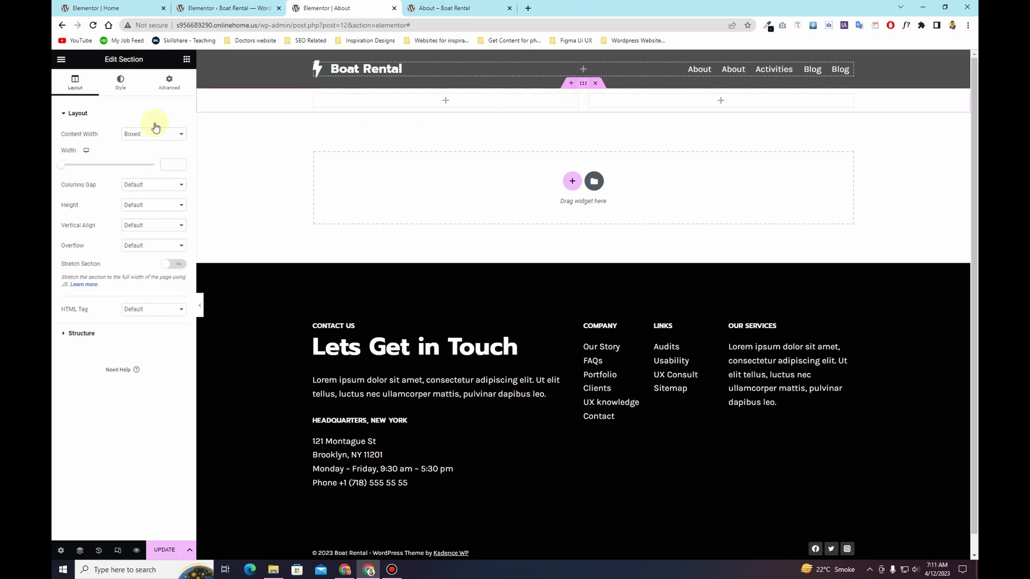
click(170, 92)
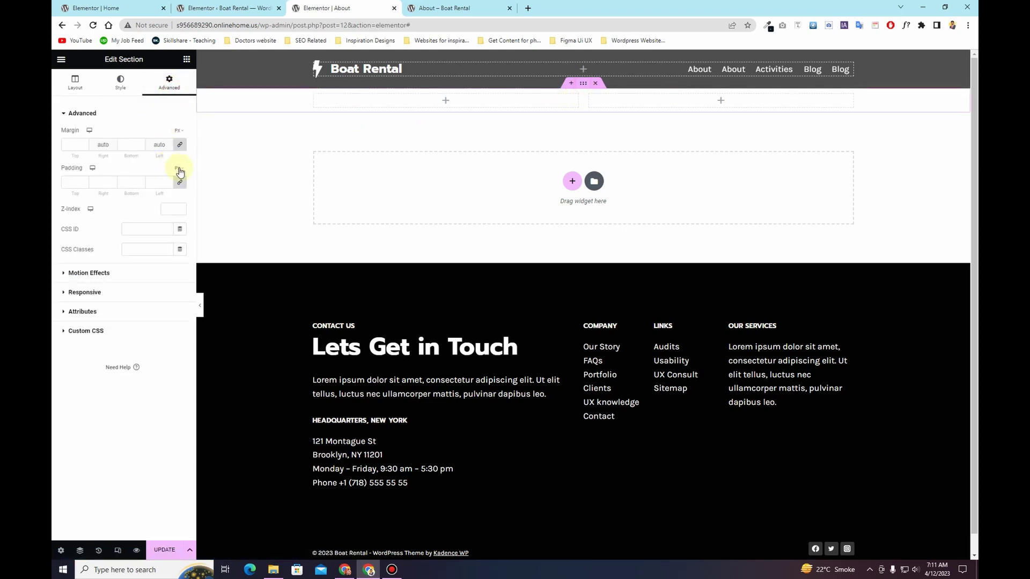
mouse_move(179, 171)
click(182, 184)
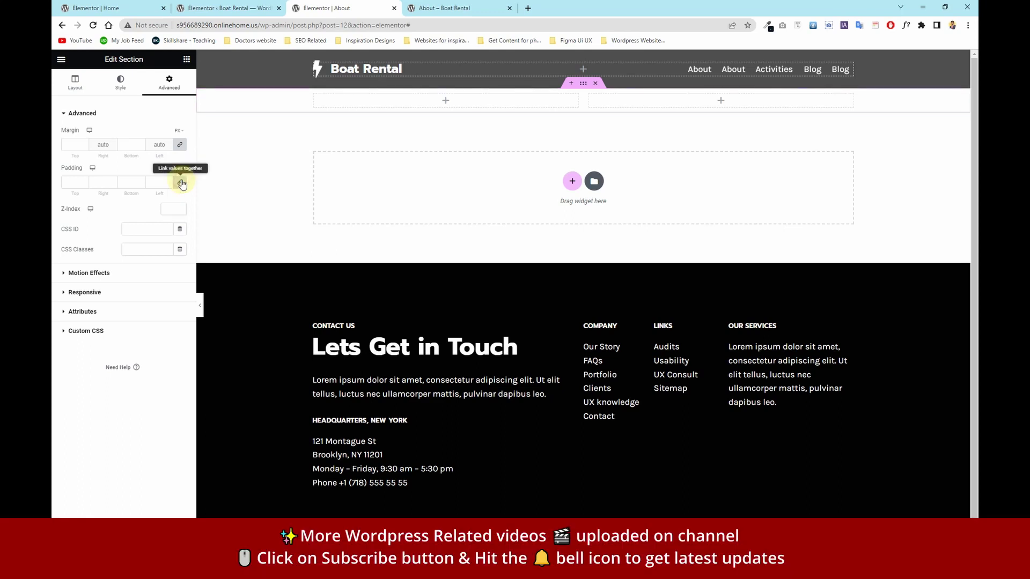
click(182, 184)
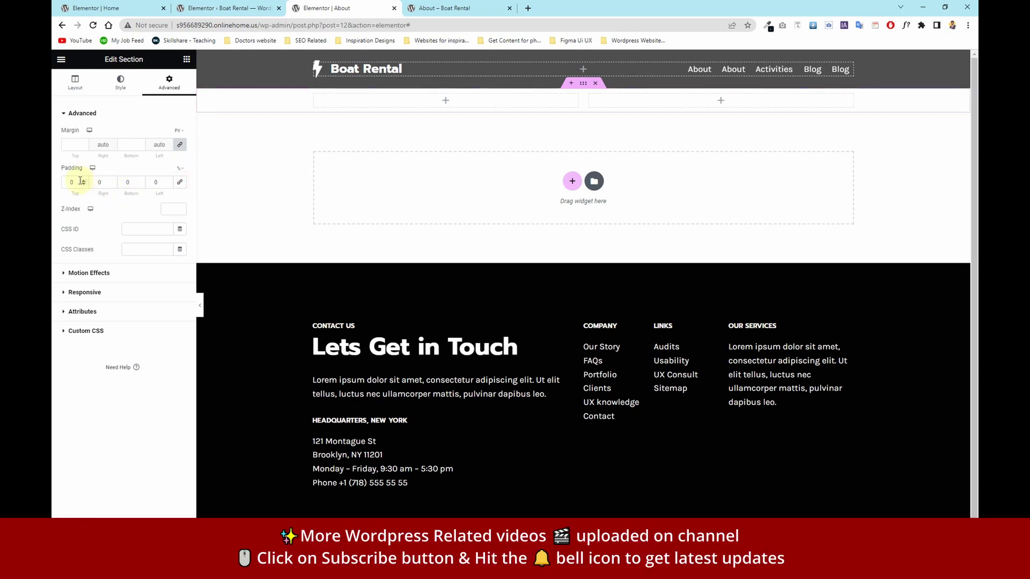
click(84, 181)
click(84, 181)
click(84, 181)
click(85, 181)
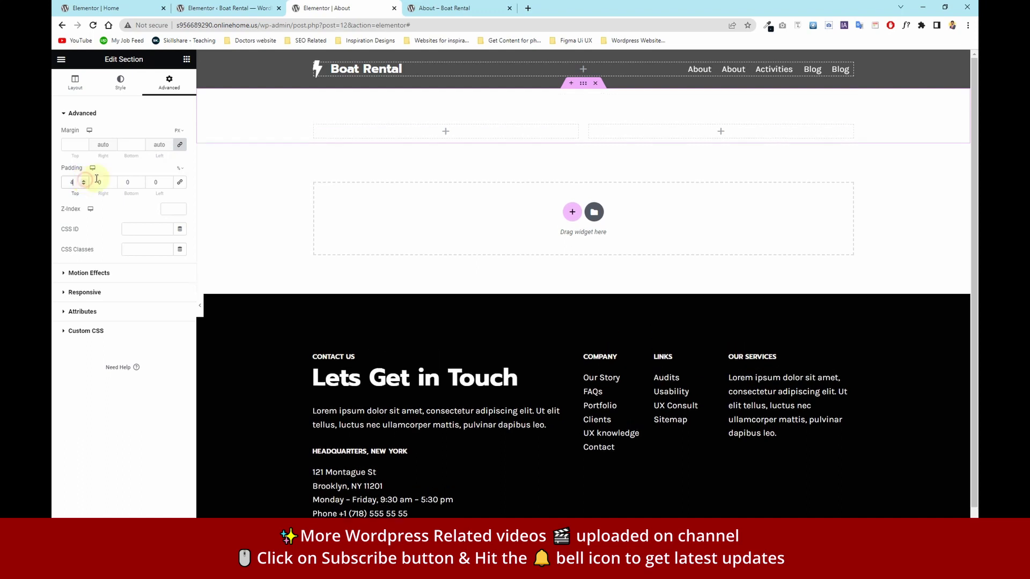
click(139, 181)
click(139, 181)
click(139, 181)
click(139, 181)
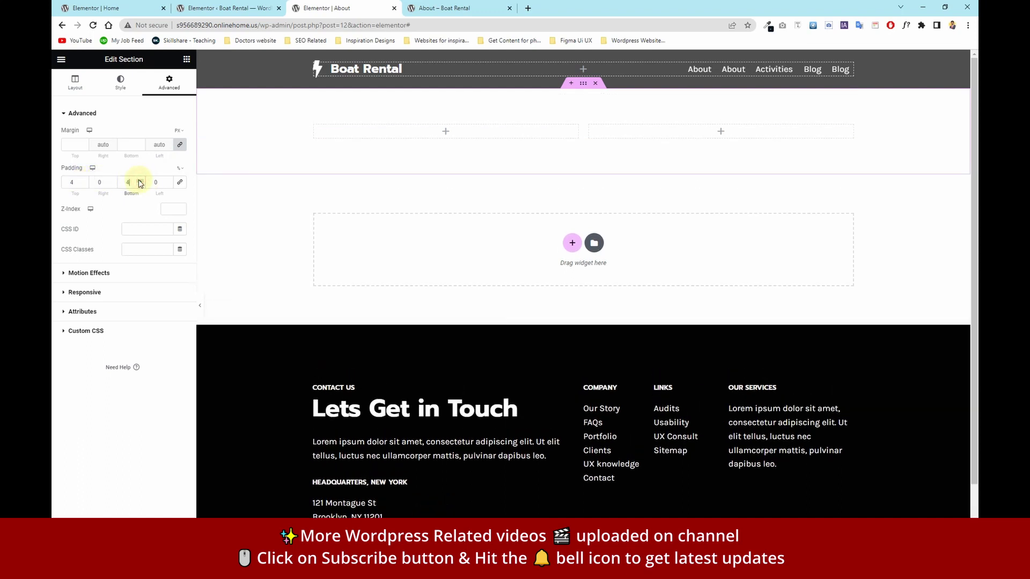
Step: Add a Heading widget to the first column and a Text Editor widget below it
click(187, 59)
drag(157, 172, 381, 131)
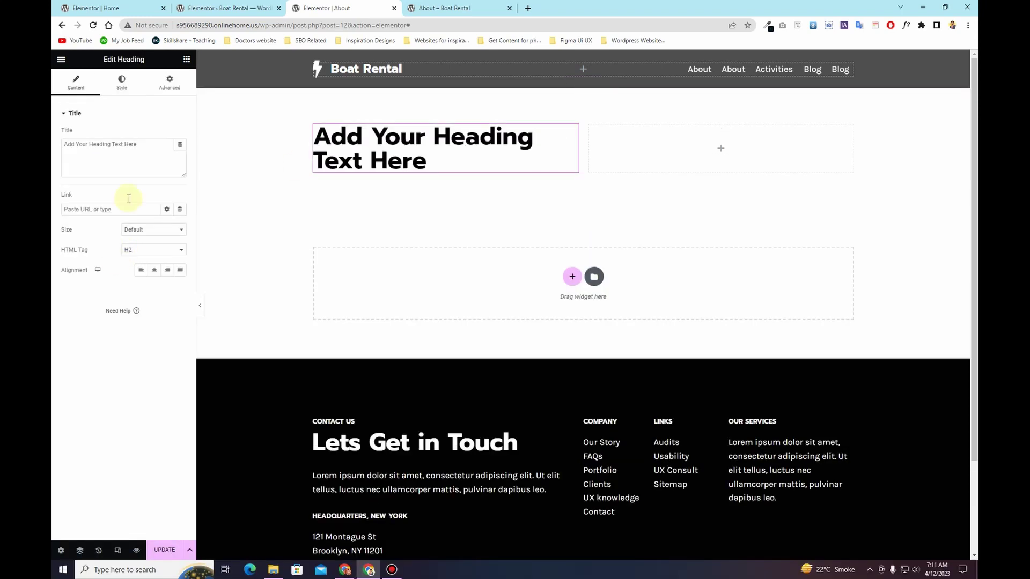
click(183, 63)
drag(157, 223, 386, 177)
Step: Add an Image widget between the heading and the text, and a Button widget below the text
click(186, 59)
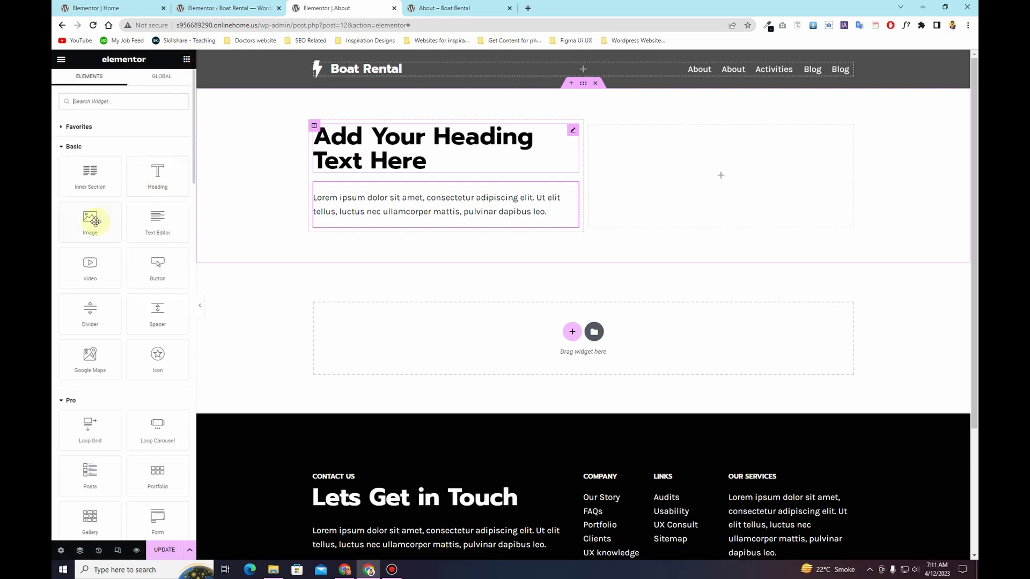
drag(90, 220, 421, 203)
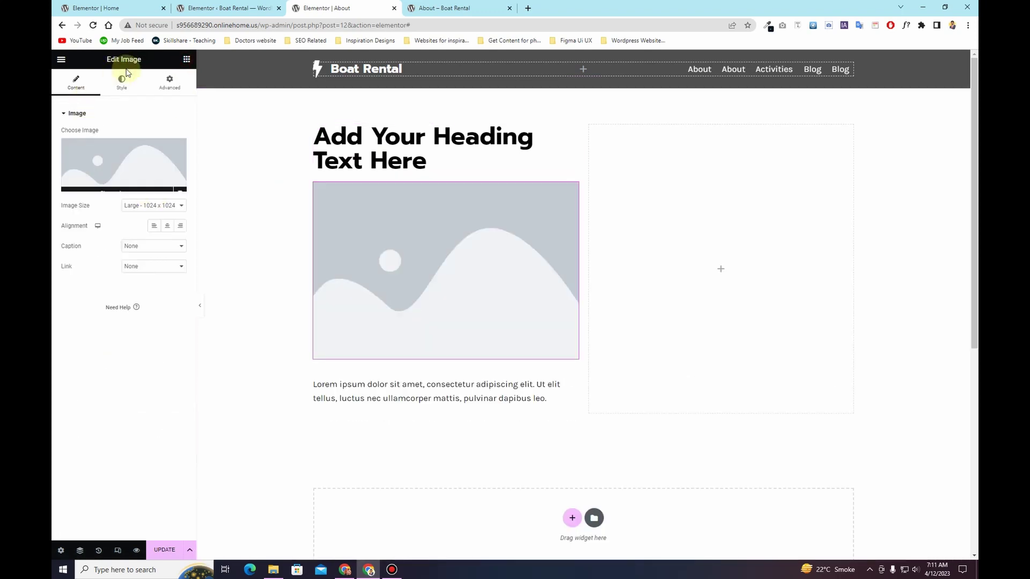
click(186, 59)
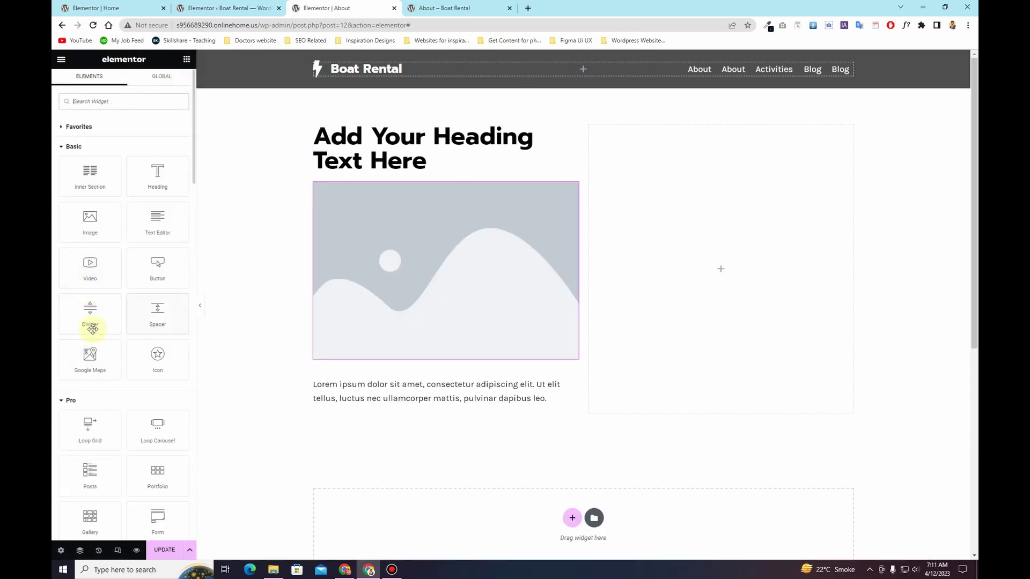
drag(140, 264, 421, 397)
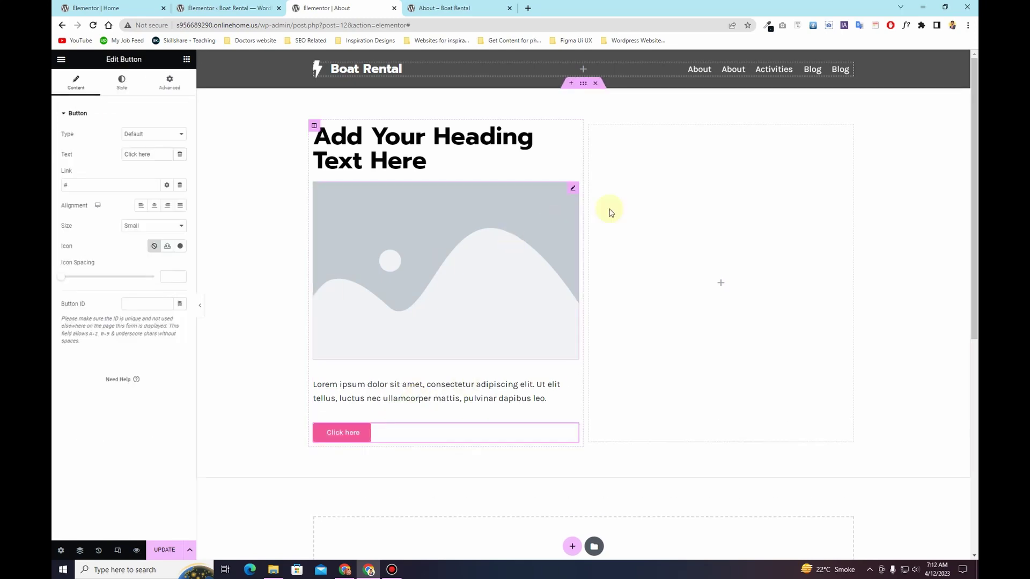
Step: Move the image widget into the second column and duplicate the button in the first column
drag(571, 184, 707, 193)
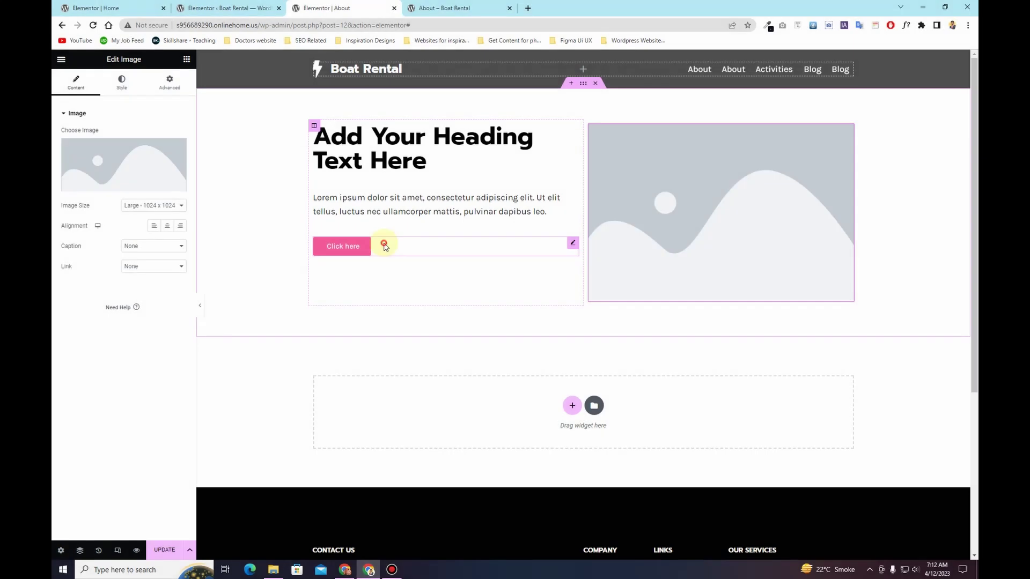
click(356, 247)
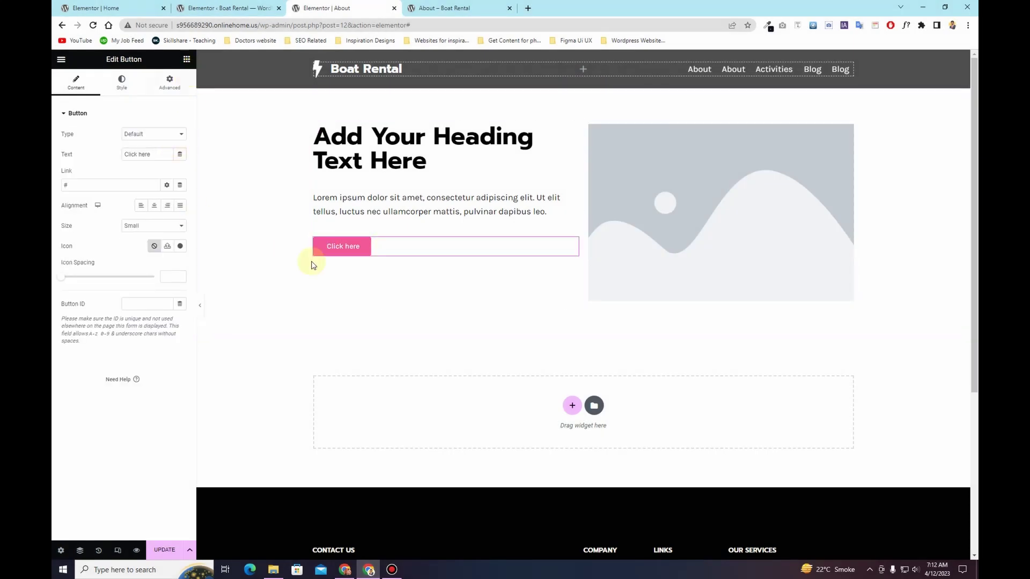
right_click(358, 249)
click(380, 273)
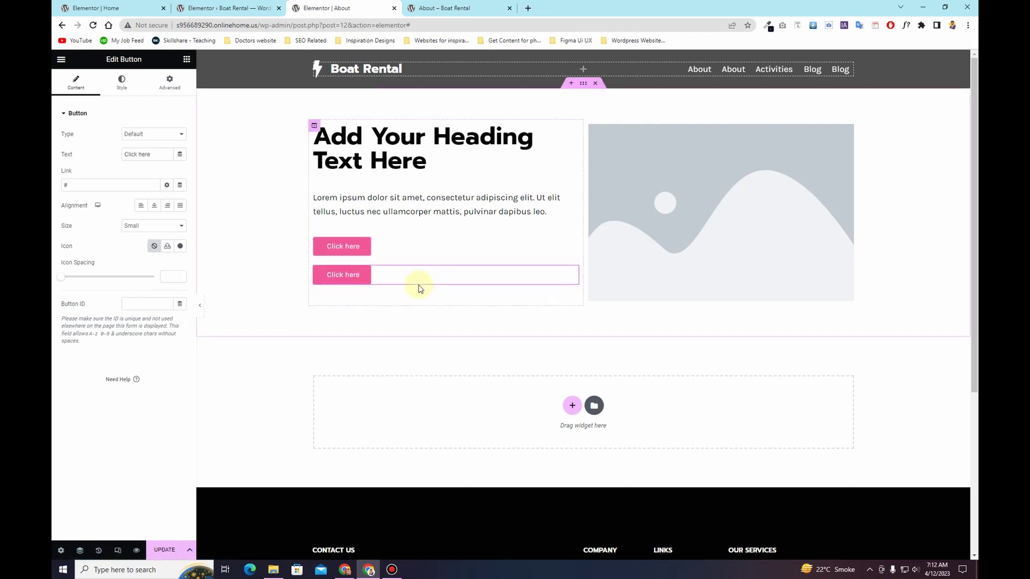
Step: Try Inline (auto) width on the first button, then give it a Custom width of 35%
click(429, 251)
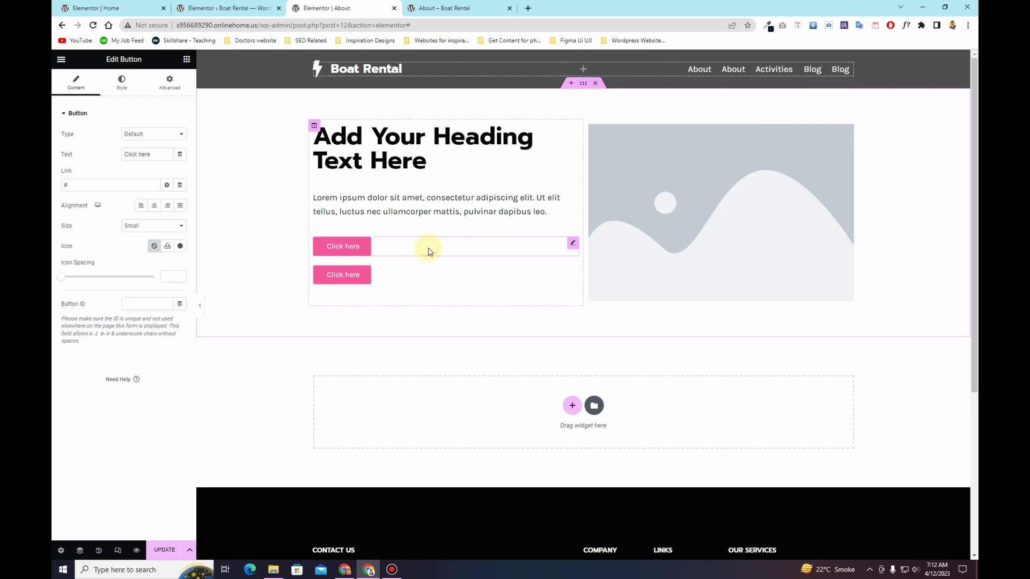
click(181, 84)
click(151, 210)
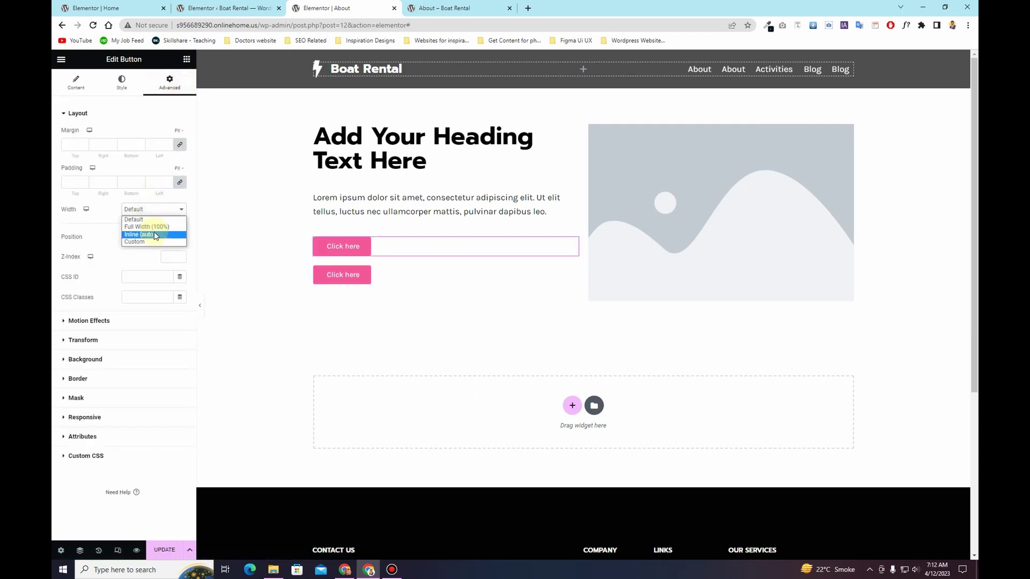
click(156, 235)
click(154, 210)
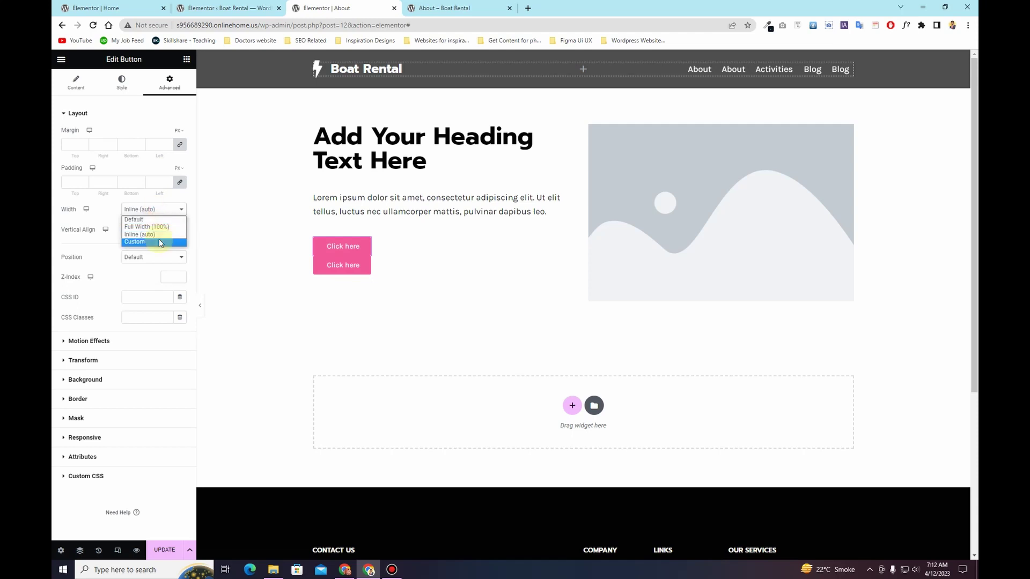
click(159, 241)
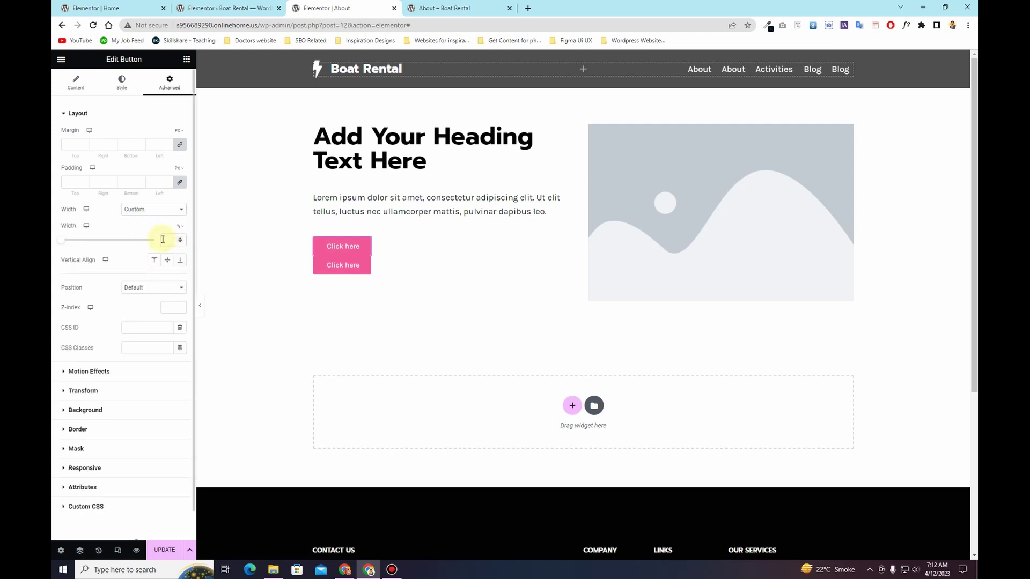
text(35)
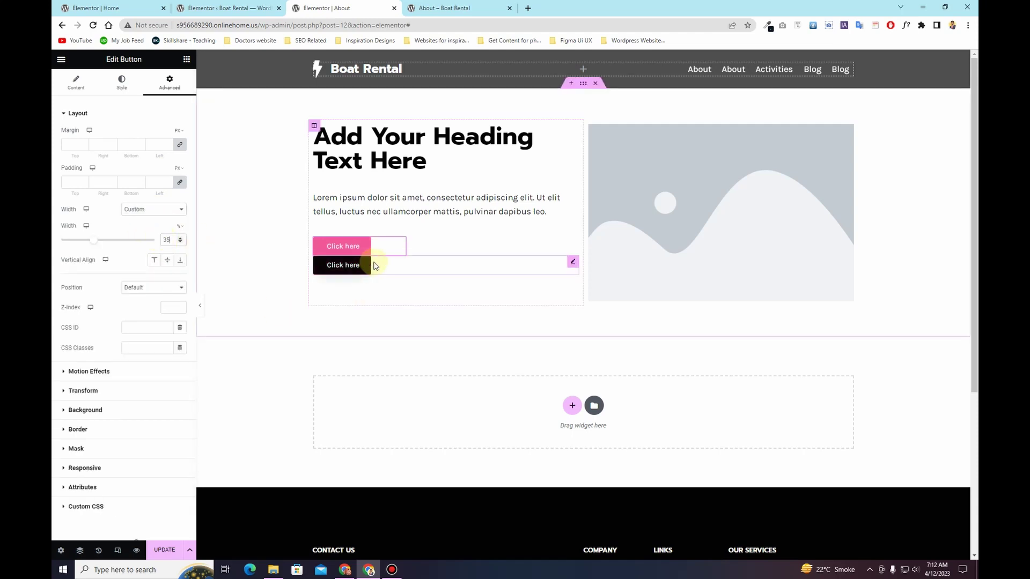
Step: Give the second button a Custom width of 35% and reduce the first button's width to 27%
click(374, 266)
click(169, 82)
click(160, 210)
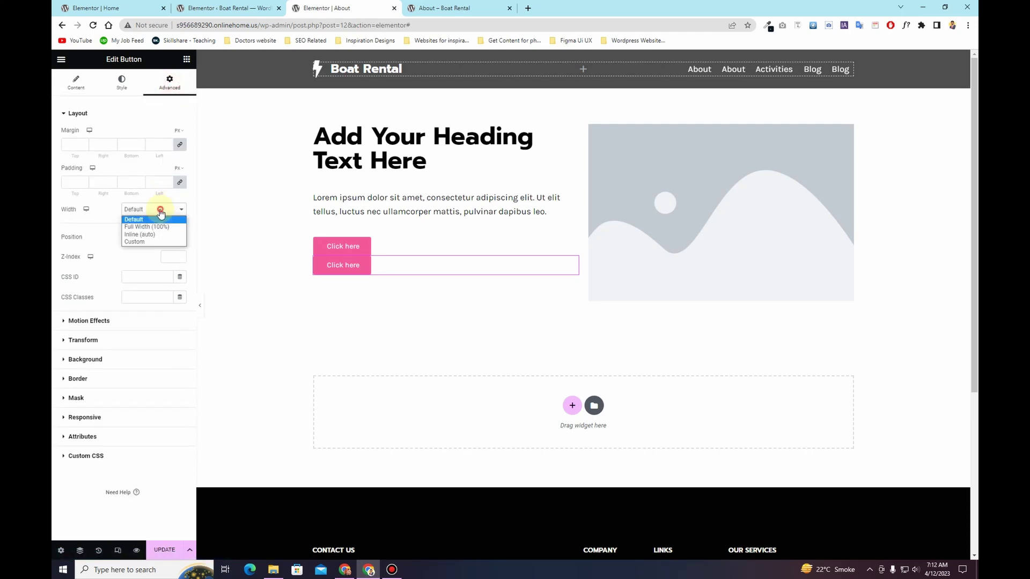
click(154, 242)
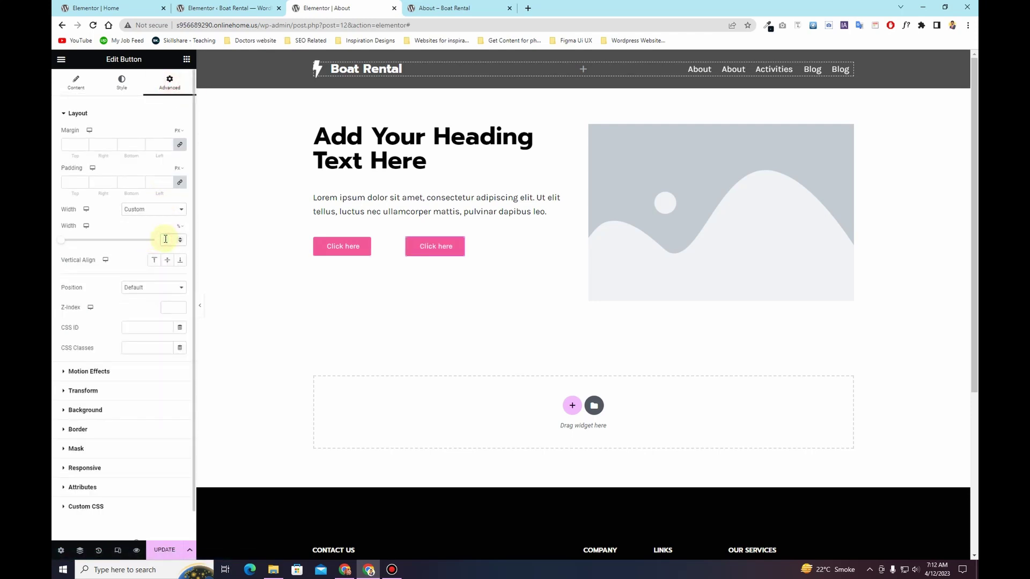
click(166, 239)
text(35)
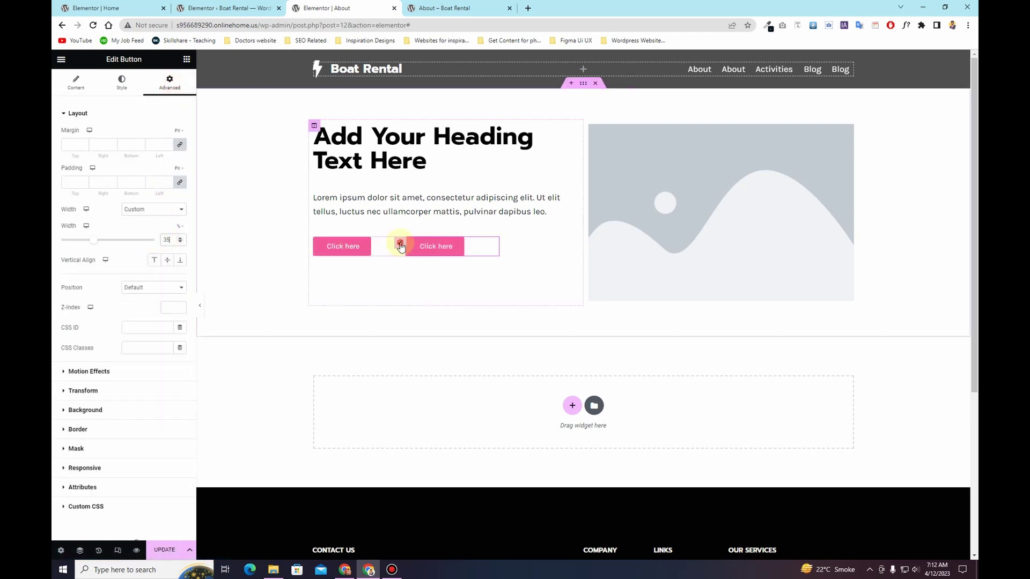
drag(96, 248, 89, 247)
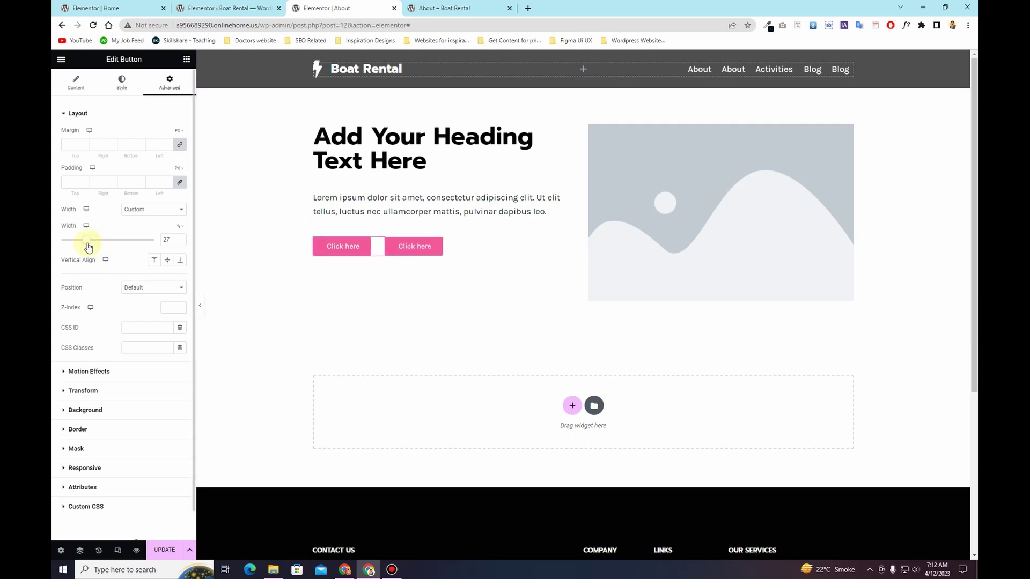
Step: Add an Inner Section above the buttons, try to nest another inner section inside it, and remove it
click(187, 59)
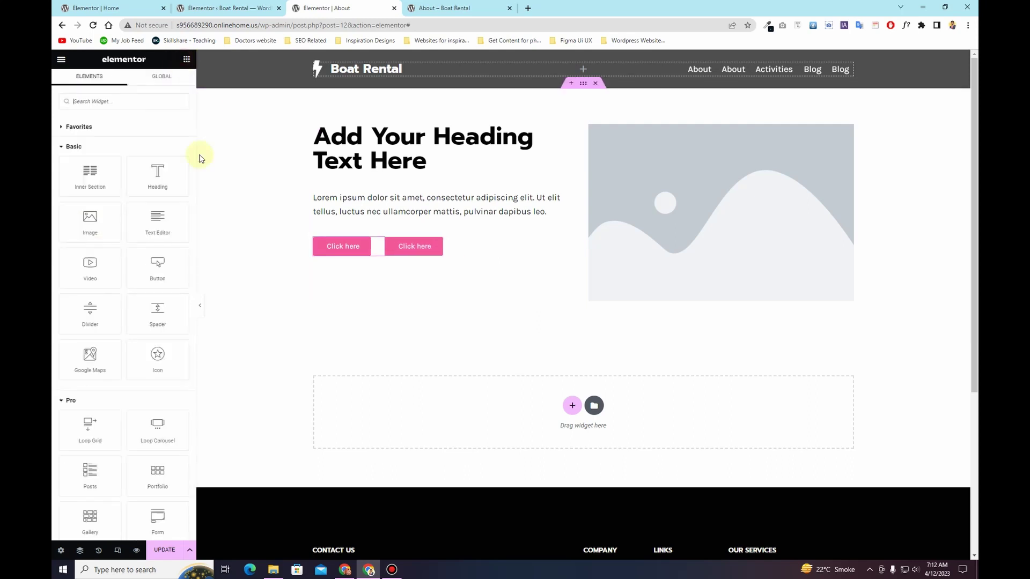
drag(79, 179, 440, 212)
click(187, 59)
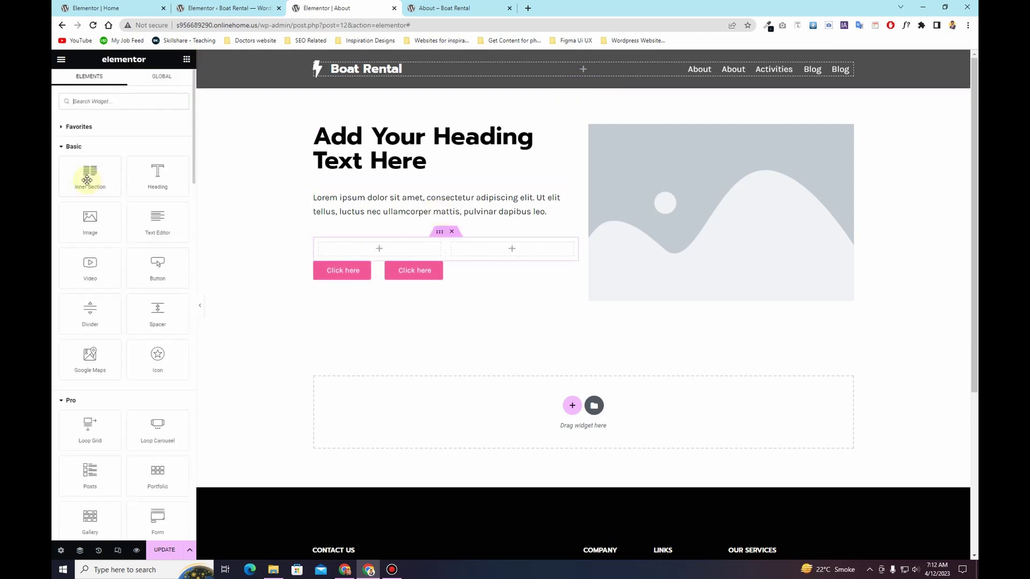
drag(88, 177, 376, 249)
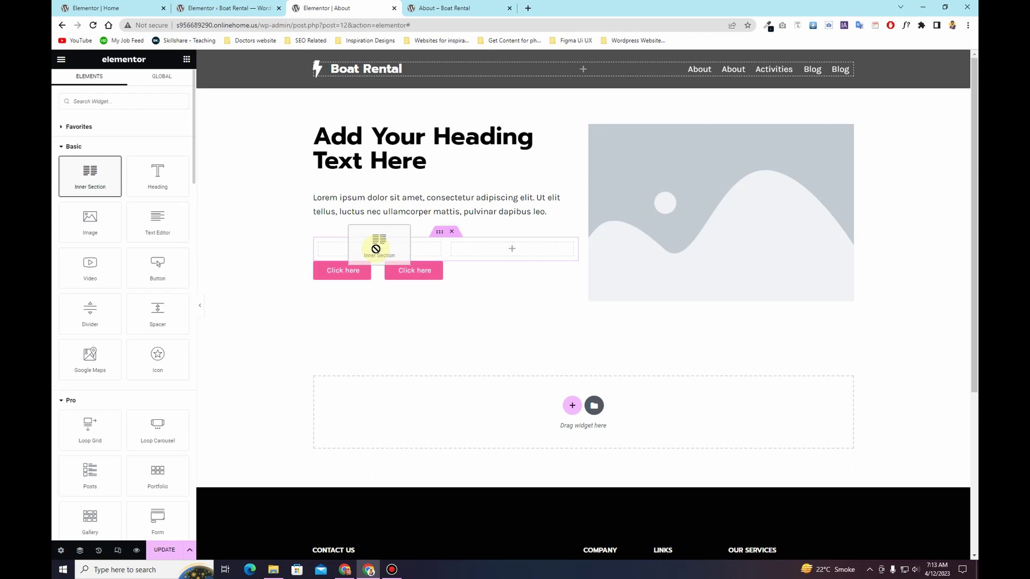
drag(376, 249, 379, 247)
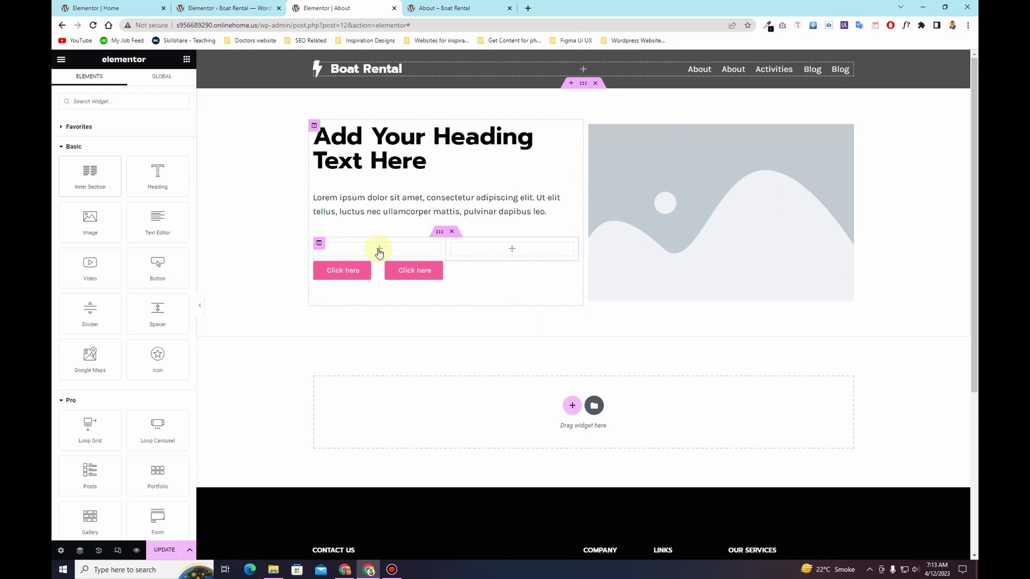
click(452, 231)
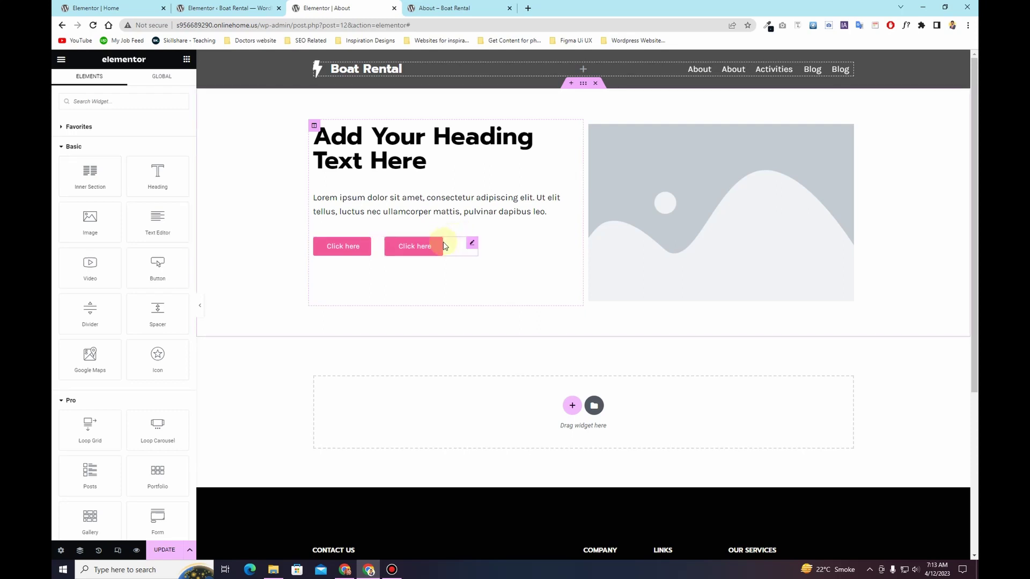
Step: Delete both buttons from the first column
right_click(424, 247)
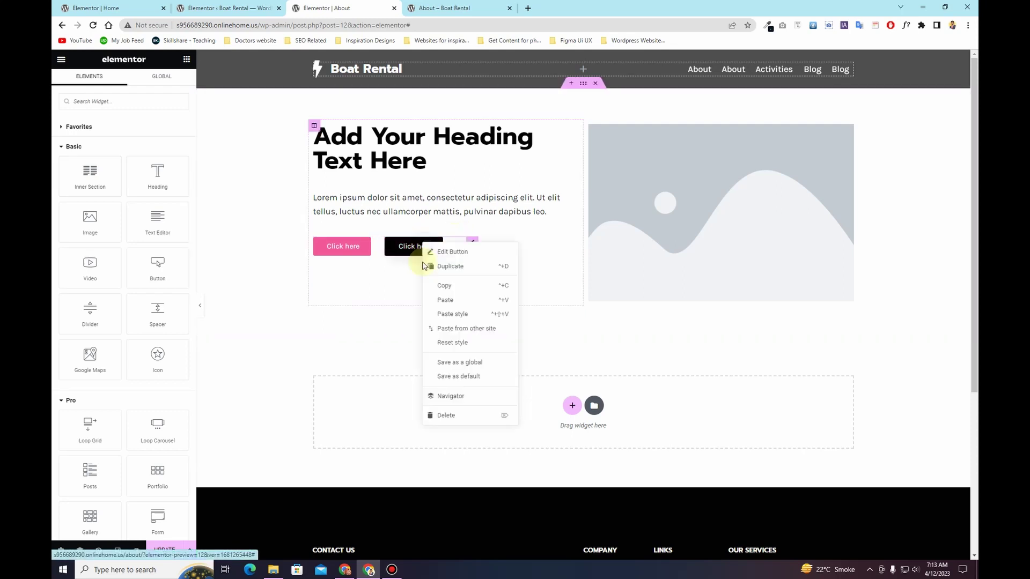
click(457, 415)
right_click(357, 248)
click(381, 416)
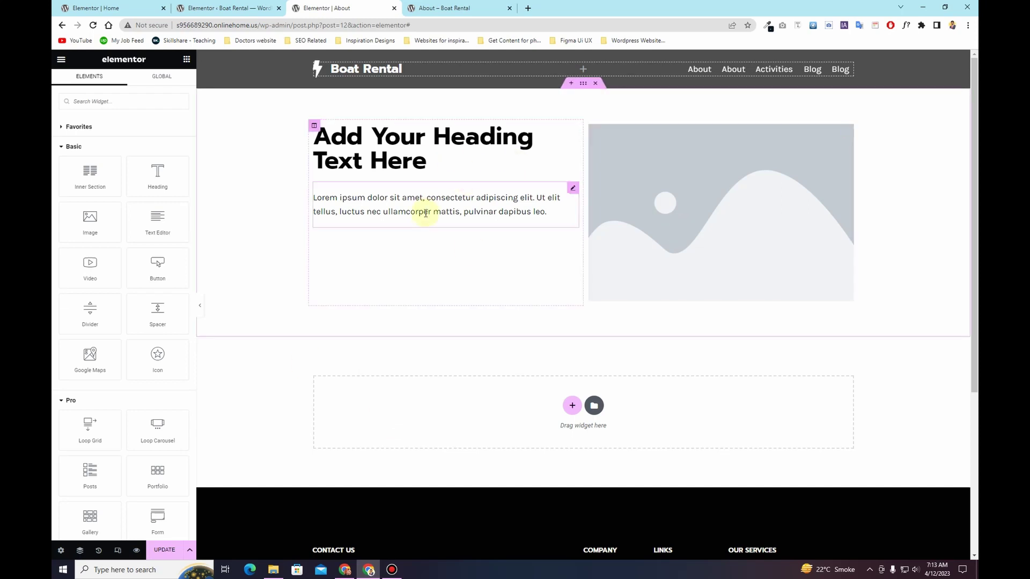
Step: Set the first column's vertical alignment to Middle
click(314, 126)
click(161, 154)
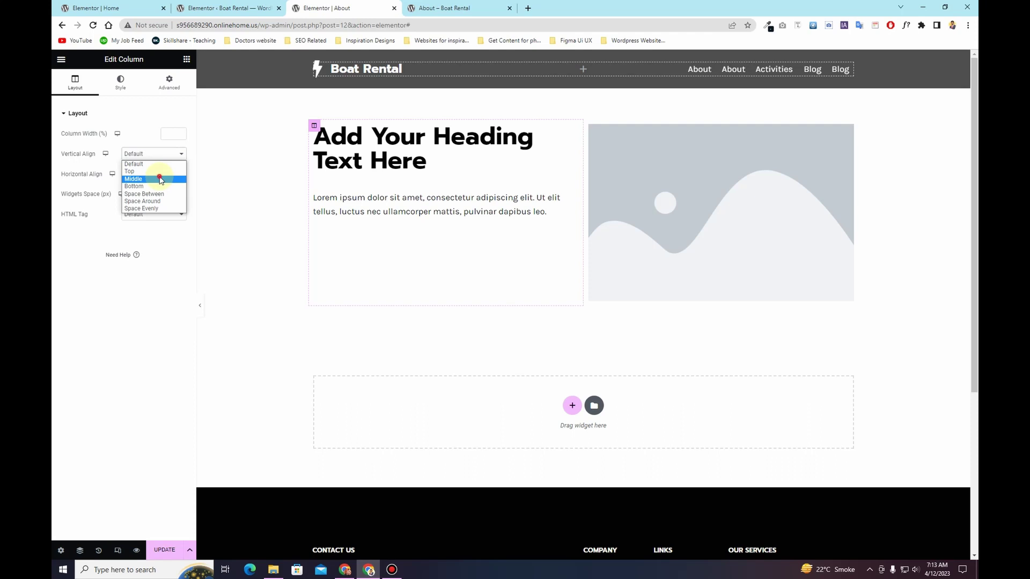
click(160, 179)
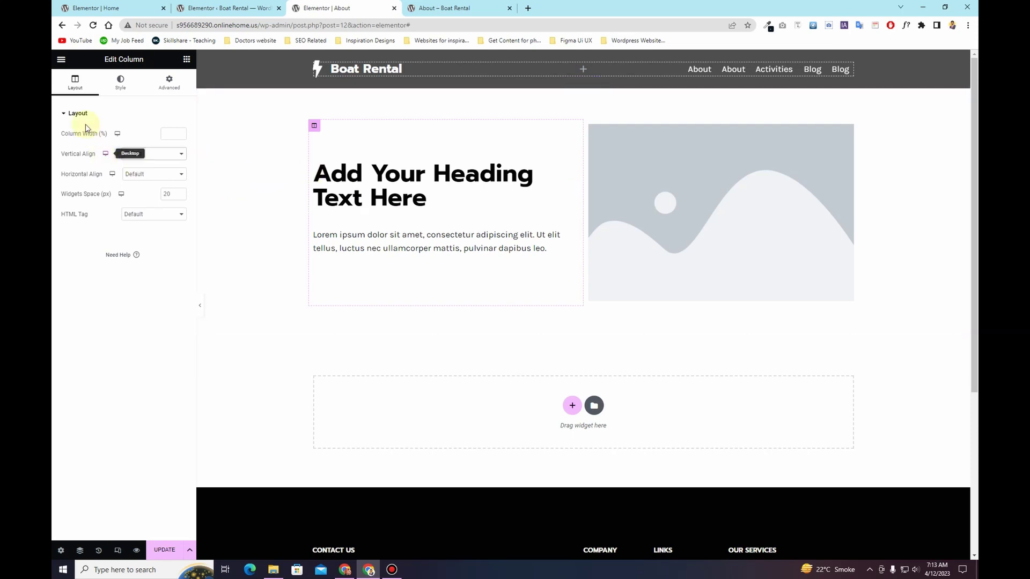
Step: Exit the About page editor to the WordPress dashboard and open the Features section of Elementor's settings
click(60, 59)
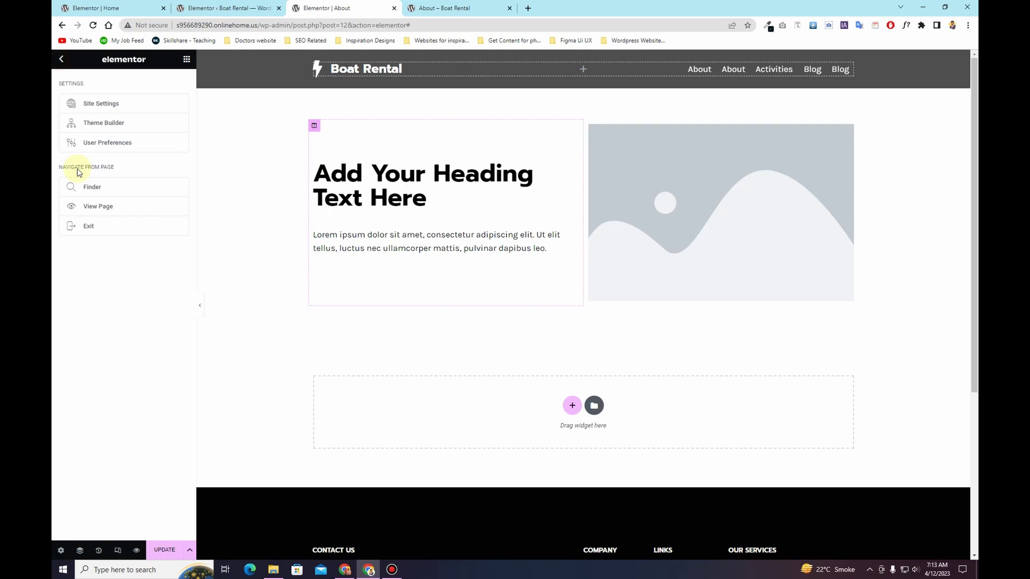
click(104, 232)
click(563, 82)
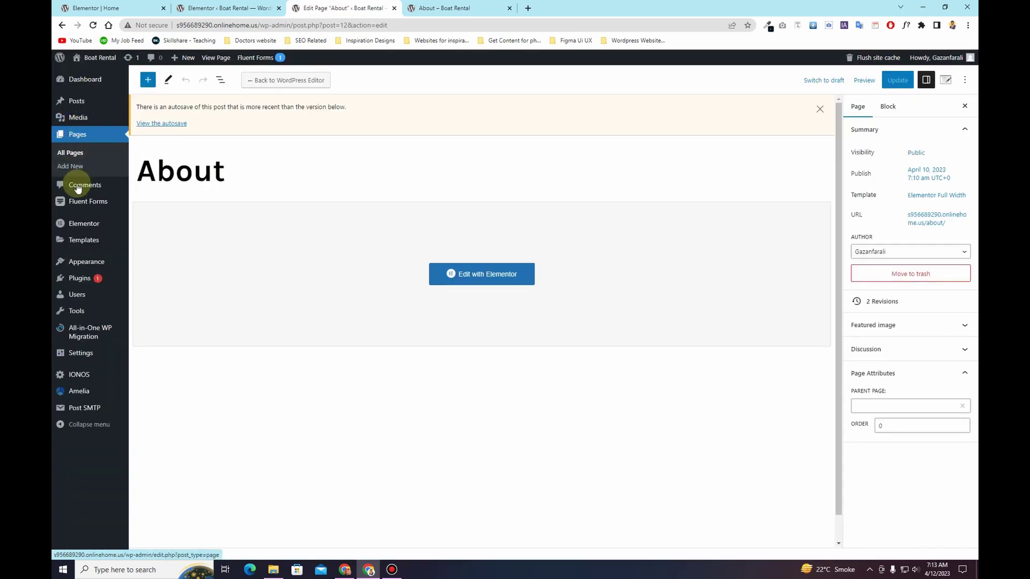
mouse_move(83, 225)
click(159, 226)
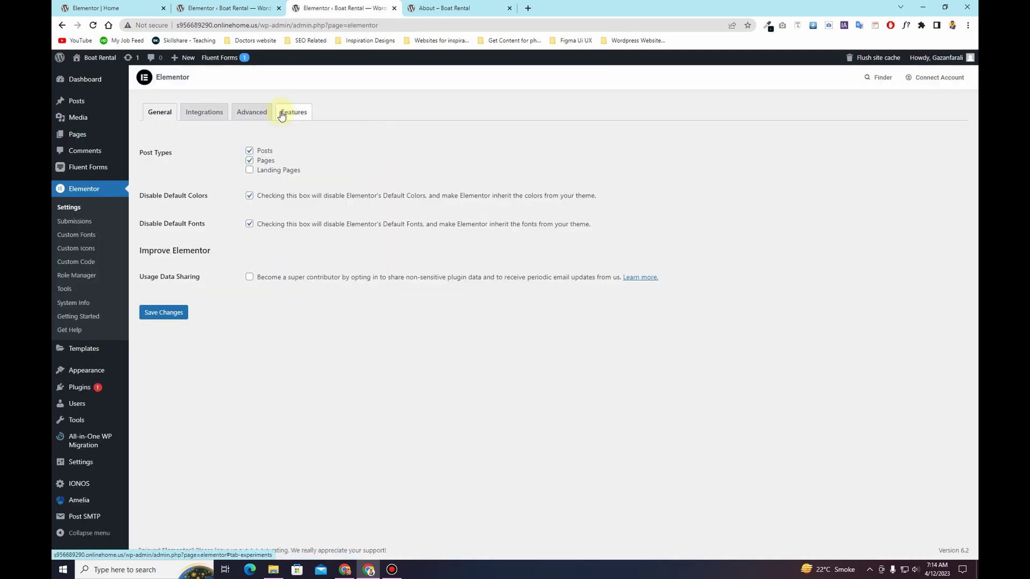
click(283, 111)
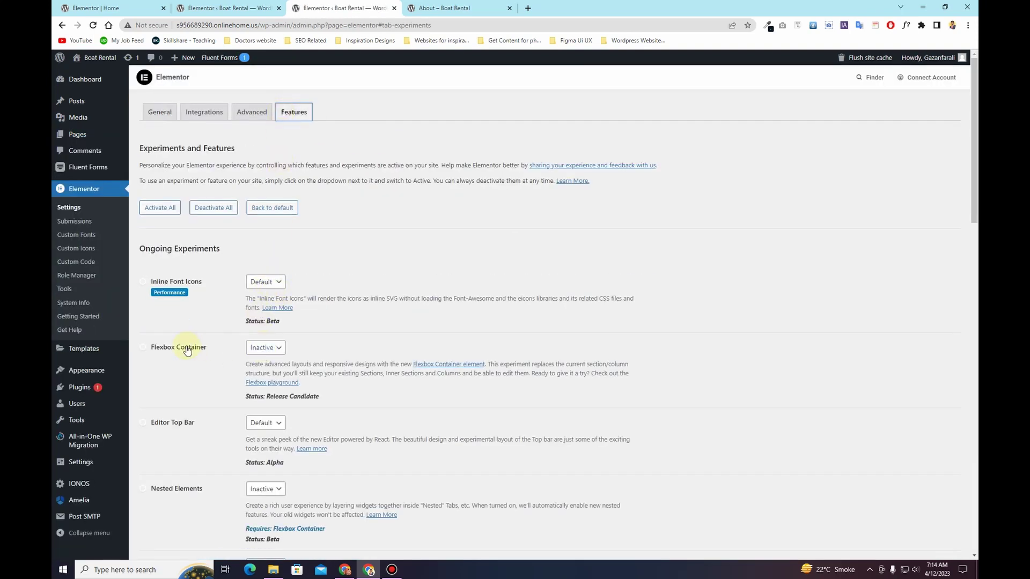
Step: Set the Flexbox Container experiment to Active and save the Elementor settings
click(274, 348)
click(271, 370)
scroll(201, 362, down, 15)
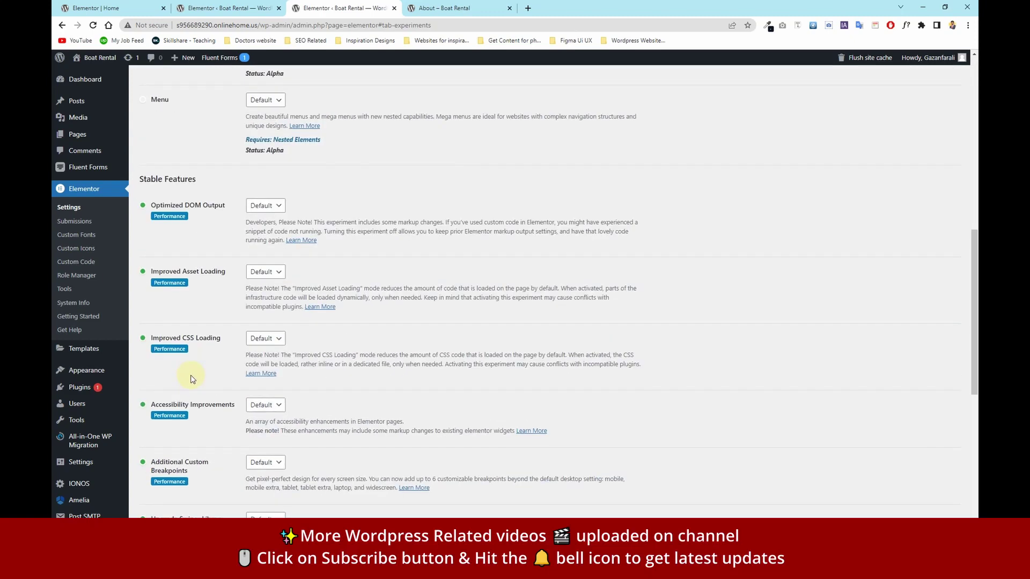
click(162, 511)
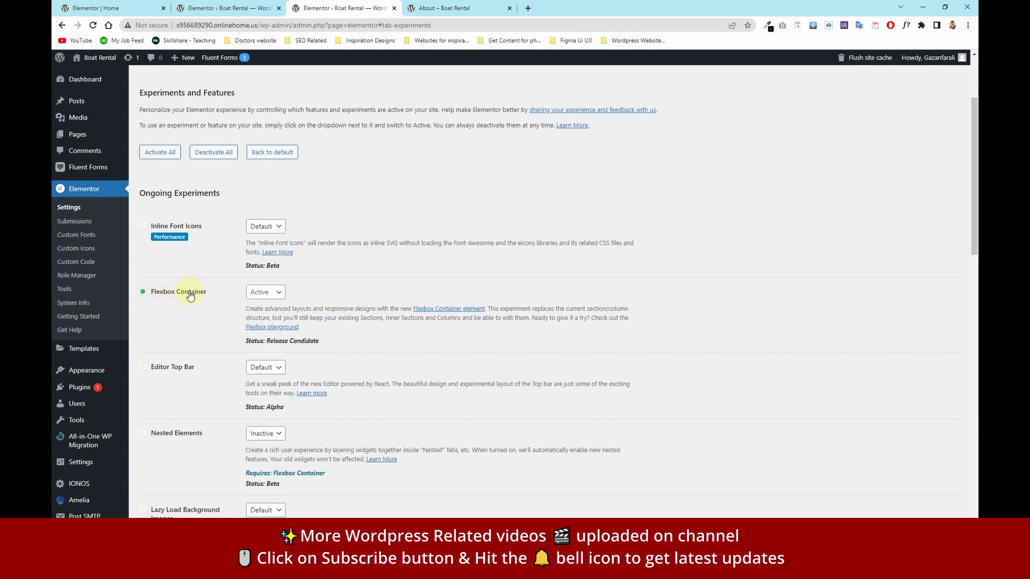
Step: Reopen the first About page with Elementor and add a container structure with two equal columns
click(63, 136)
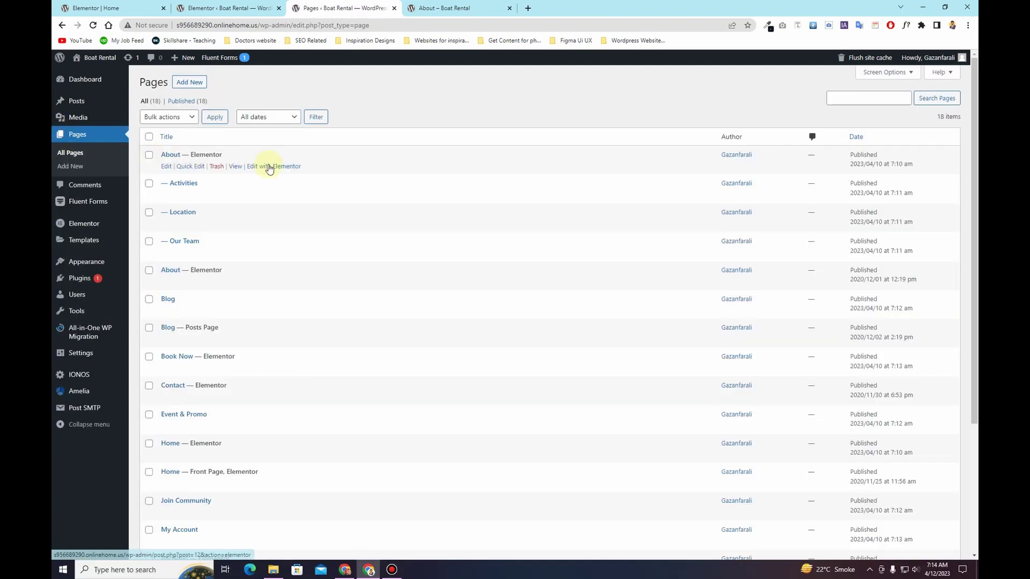
click(269, 167)
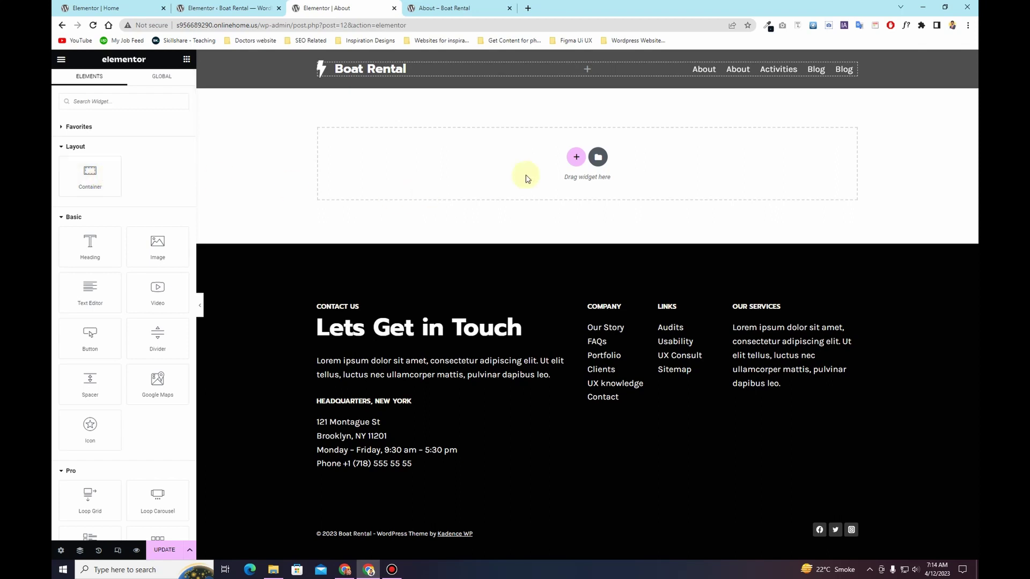
click(575, 159)
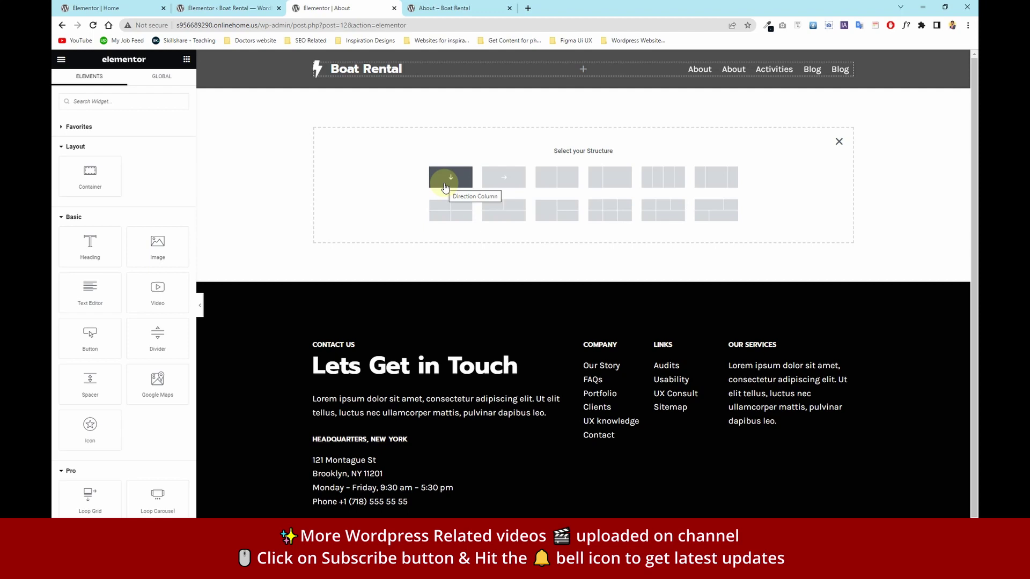
click(546, 179)
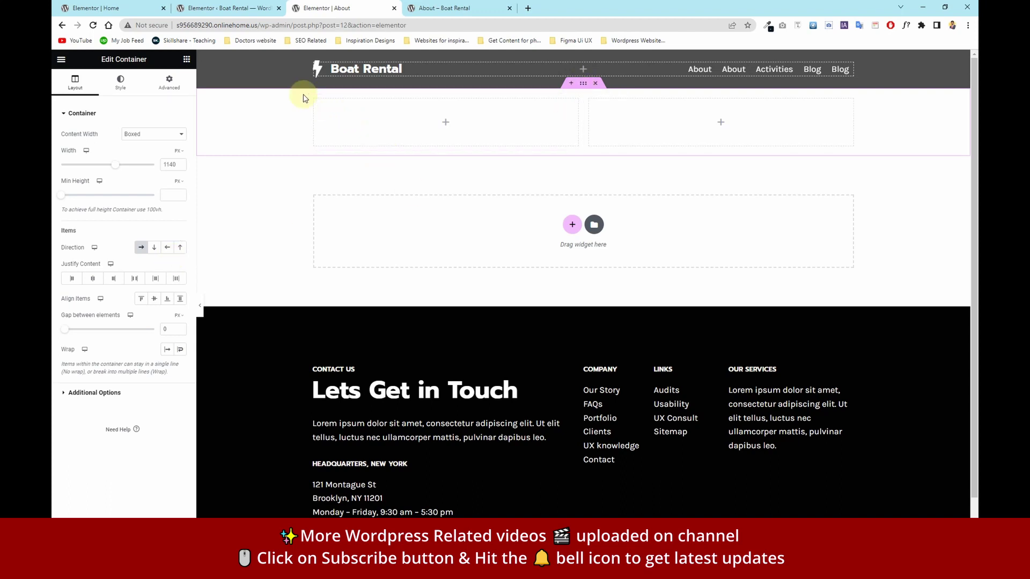
Step: Keep the first inner container in column direction and add a Heading with a Text Editor widget below it
click(316, 100)
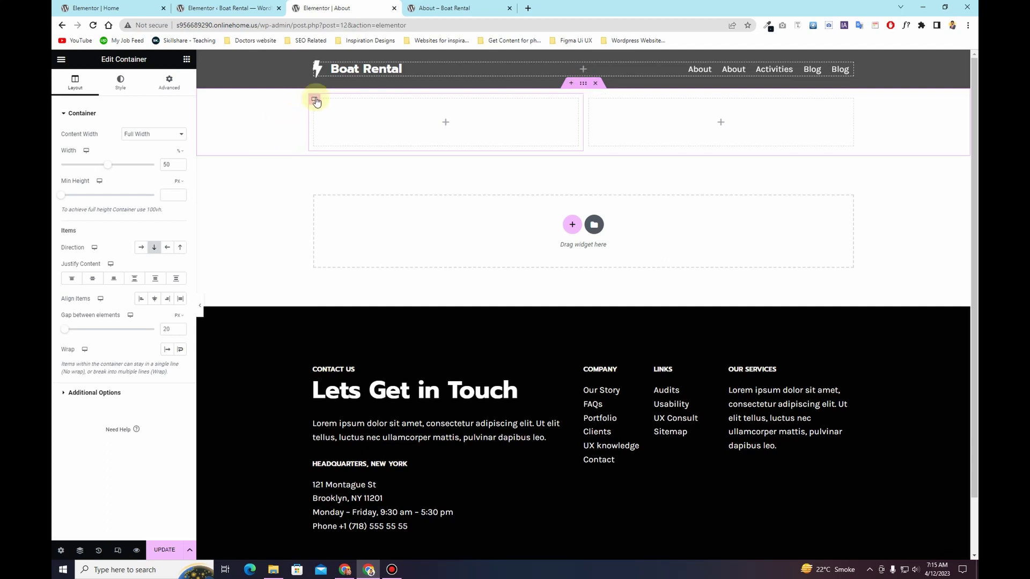
click(156, 248)
click(186, 61)
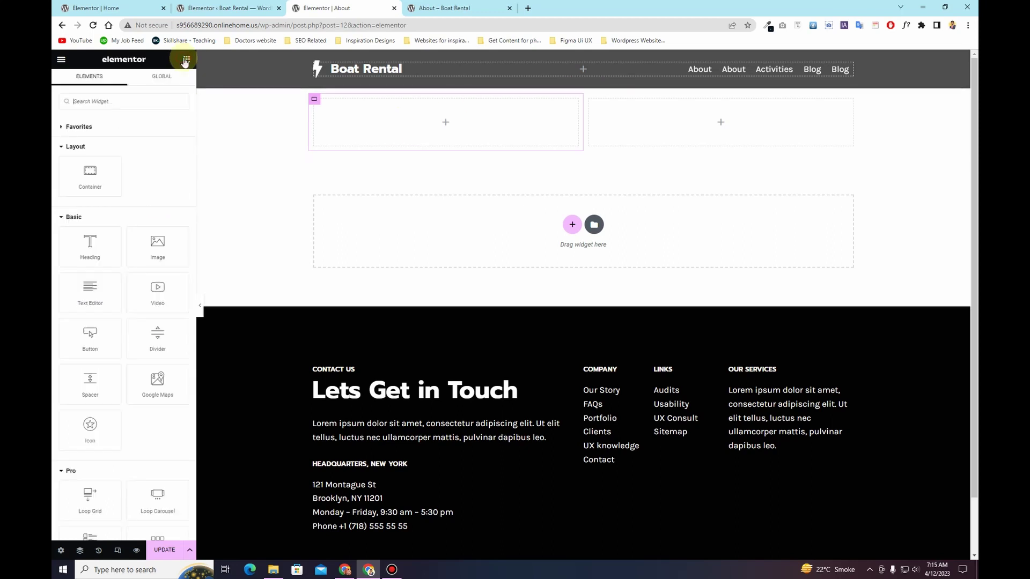
drag(91, 244, 456, 129)
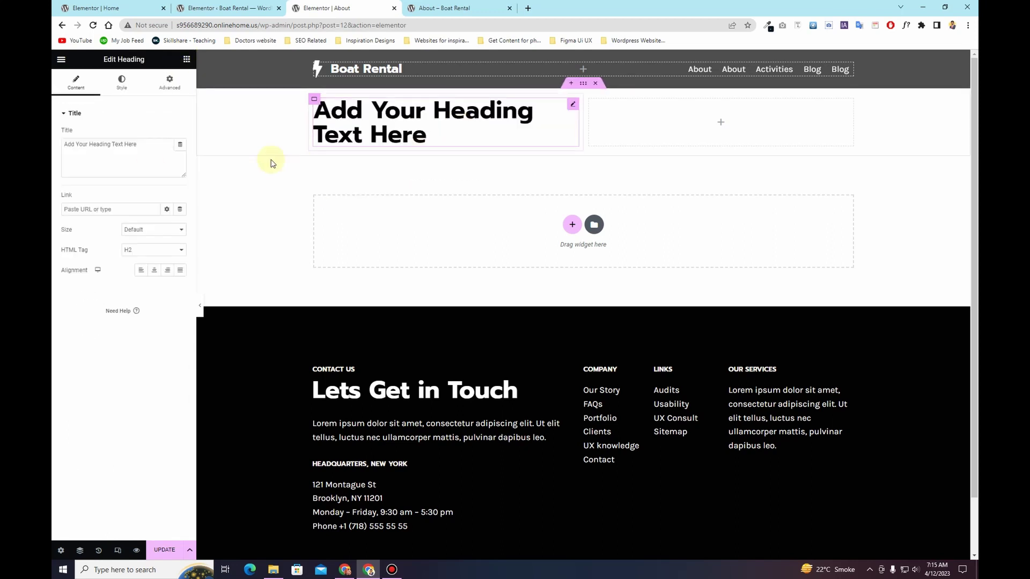
click(186, 60)
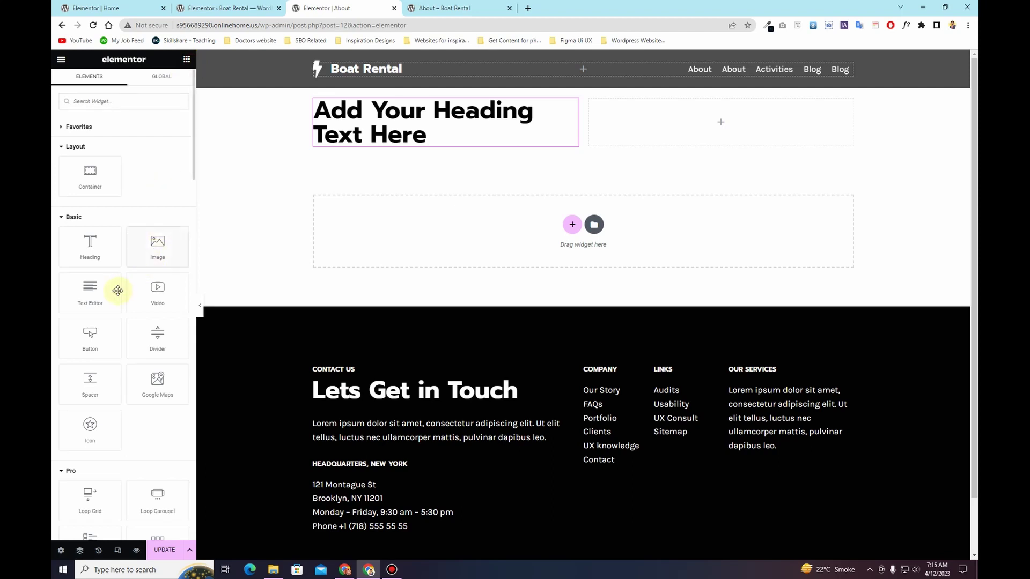
drag(118, 290, 458, 131)
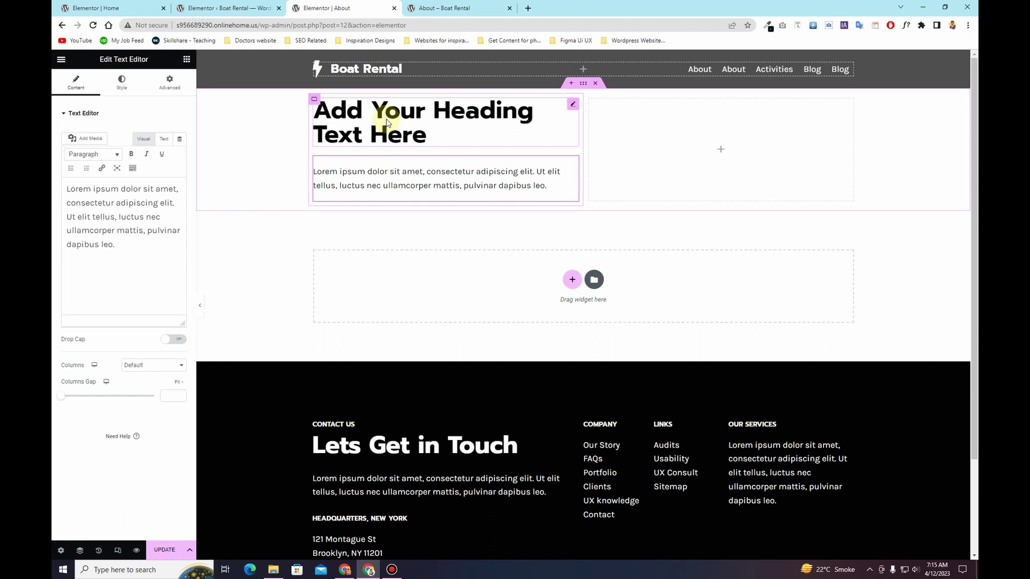
Step: Add a row-direction container below, place a Heading and a Text Editor side by side in it, and delete the container
click(572, 279)
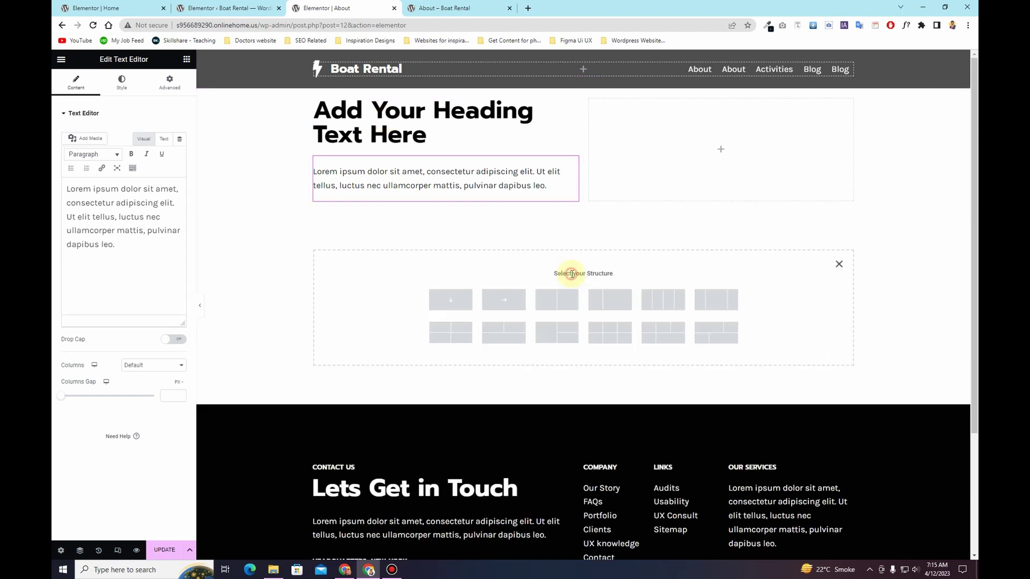
click(507, 302)
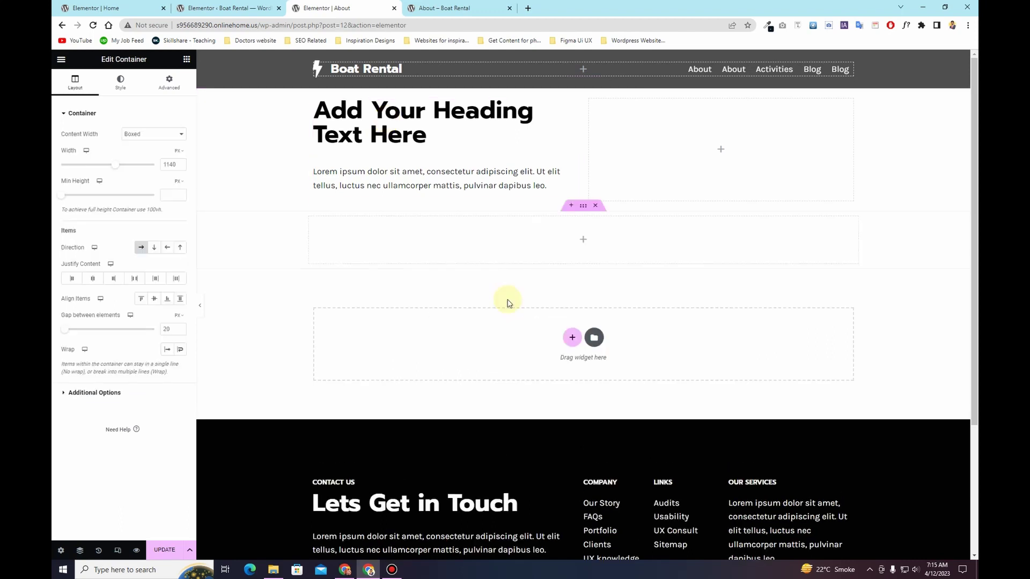
click(186, 59)
drag(85, 246, 414, 261)
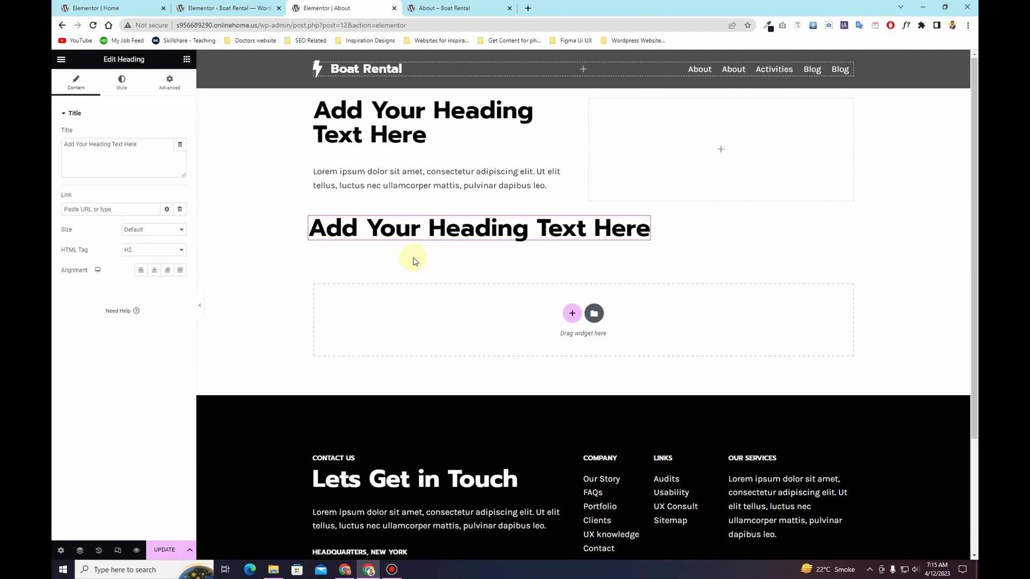
click(186, 59)
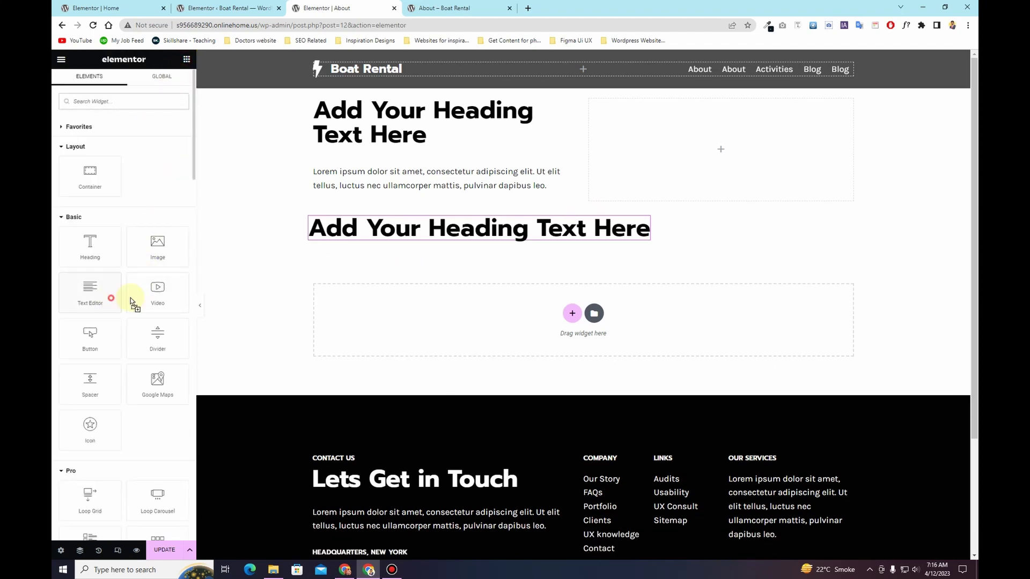
drag(131, 302, 642, 242)
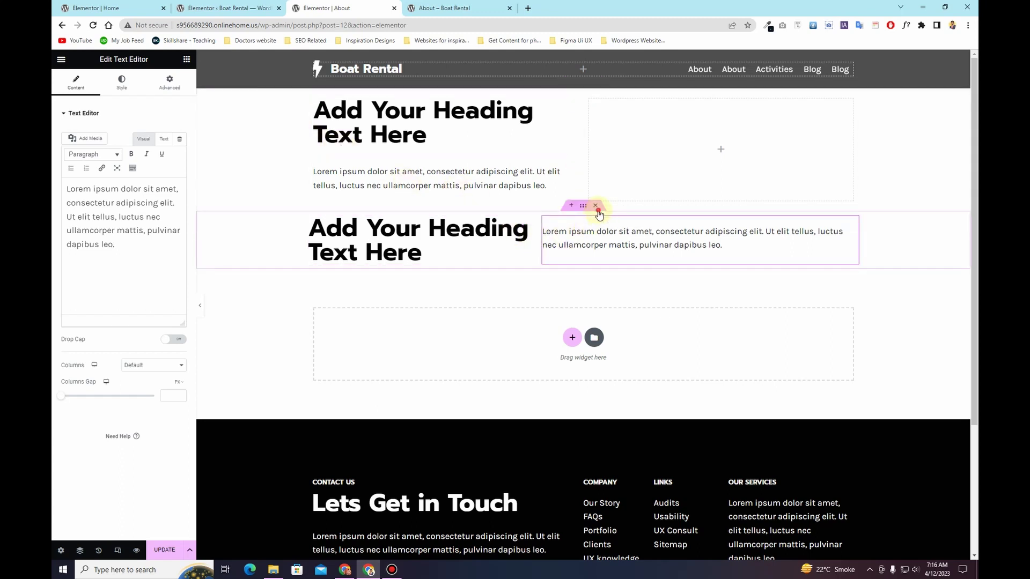
click(596, 206)
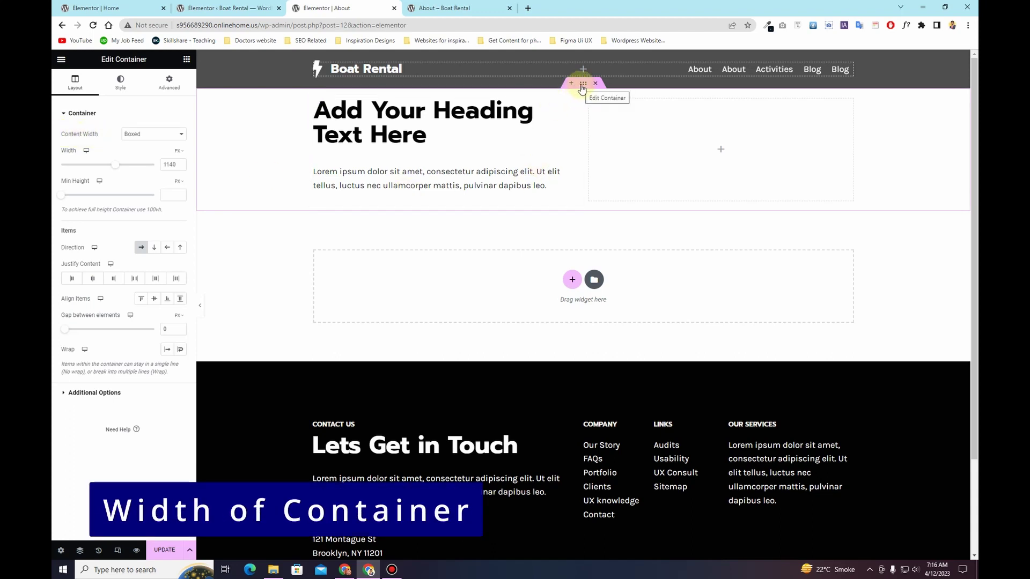
Step: Try Full Width as the outer container's content width and return it to Boxed
click(153, 138)
click(152, 152)
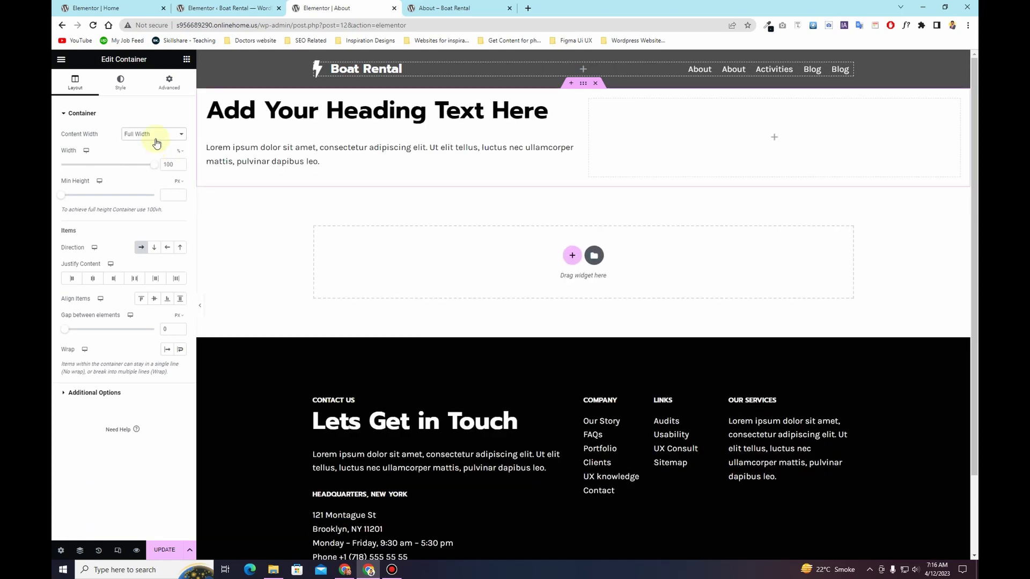
click(156, 139)
click(157, 142)
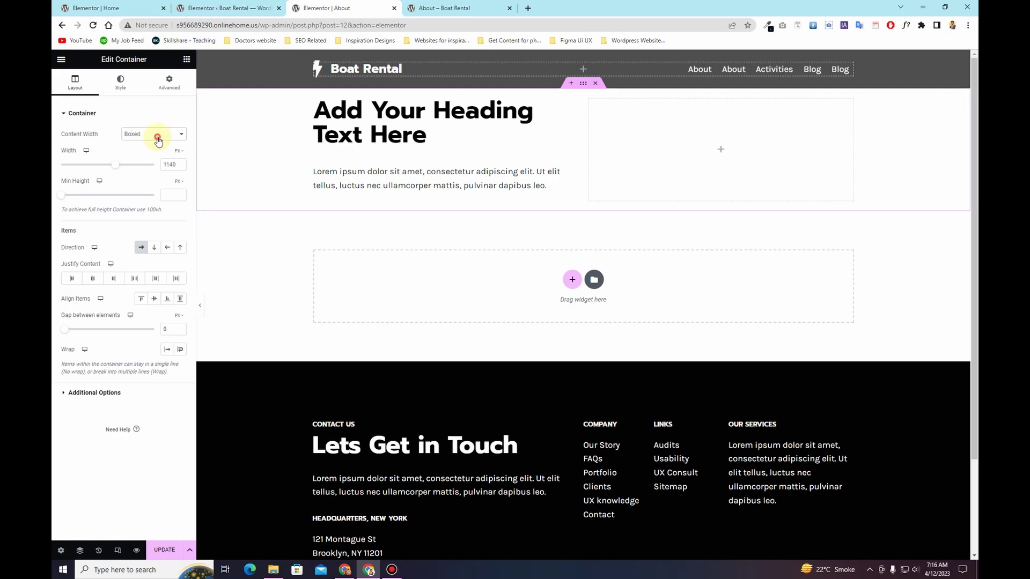
click(158, 139)
click(157, 152)
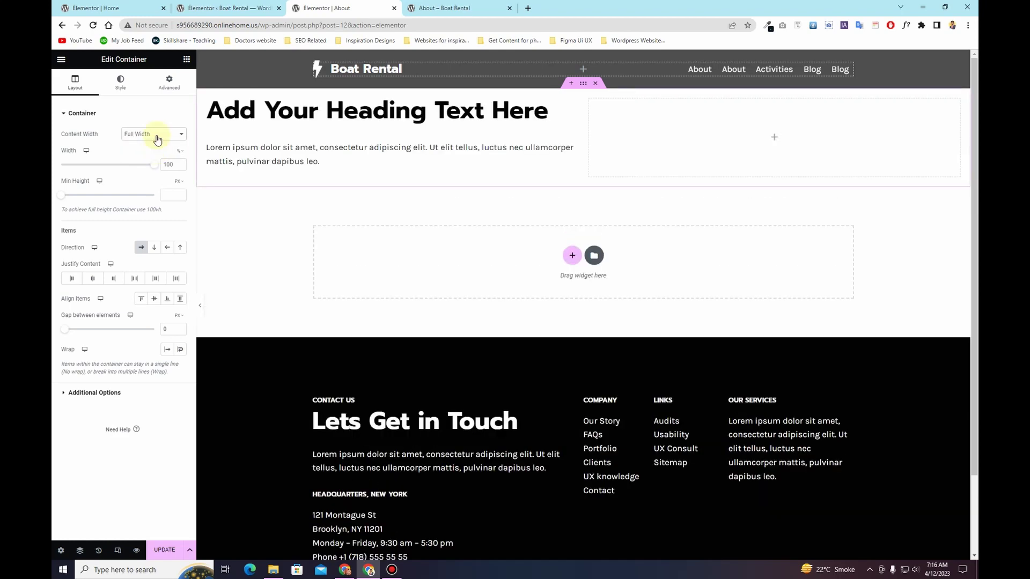
click(156, 136)
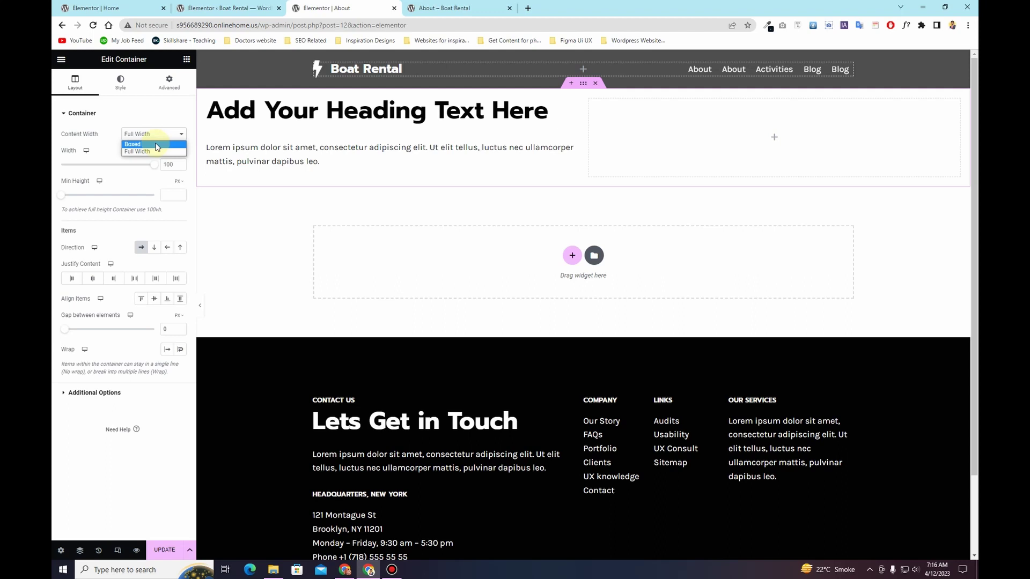
click(156, 144)
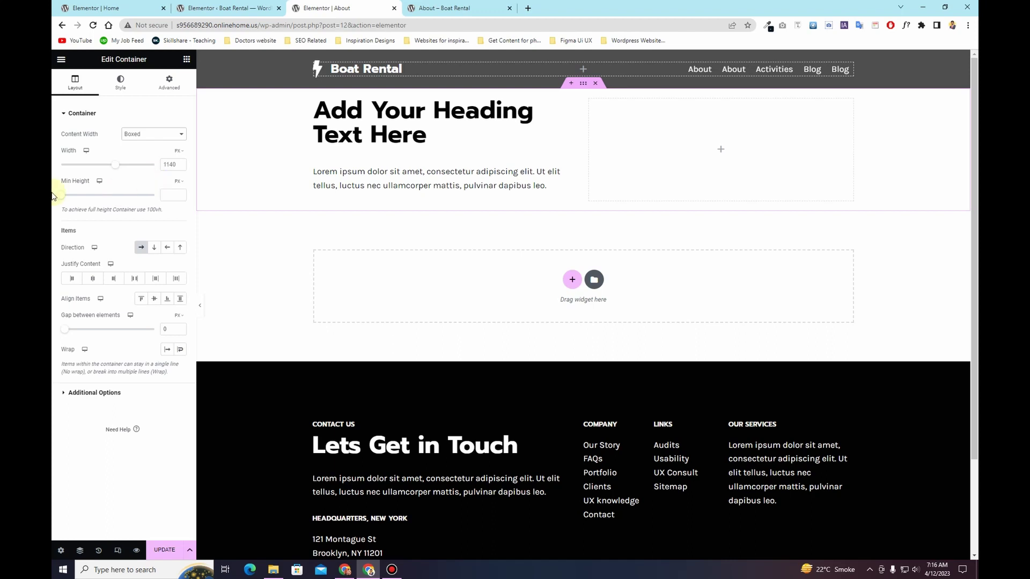
Step: Set the outer container's minimum height to 50 VH
click(182, 184)
click(178, 221)
click(165, 194)
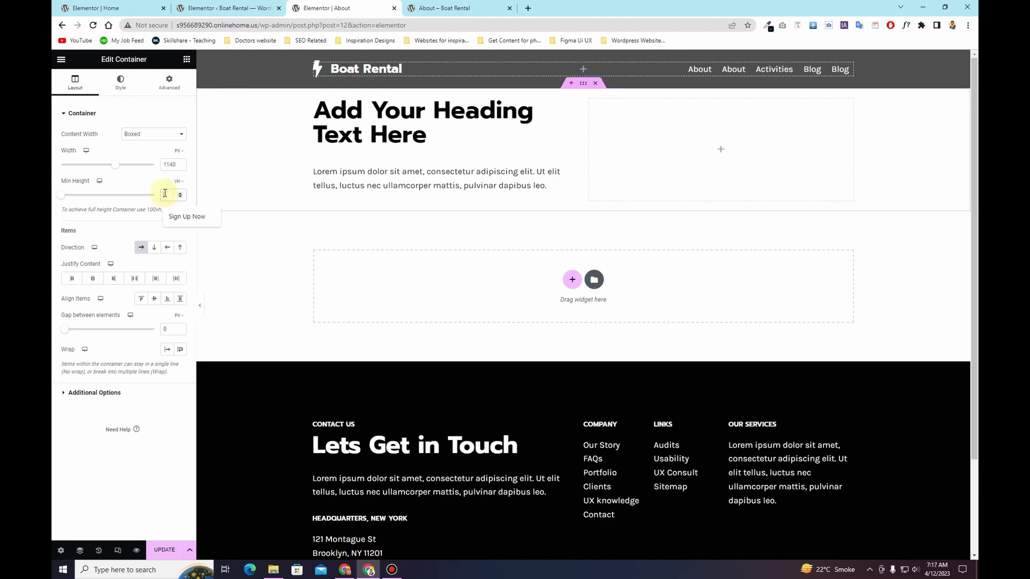
text(50)
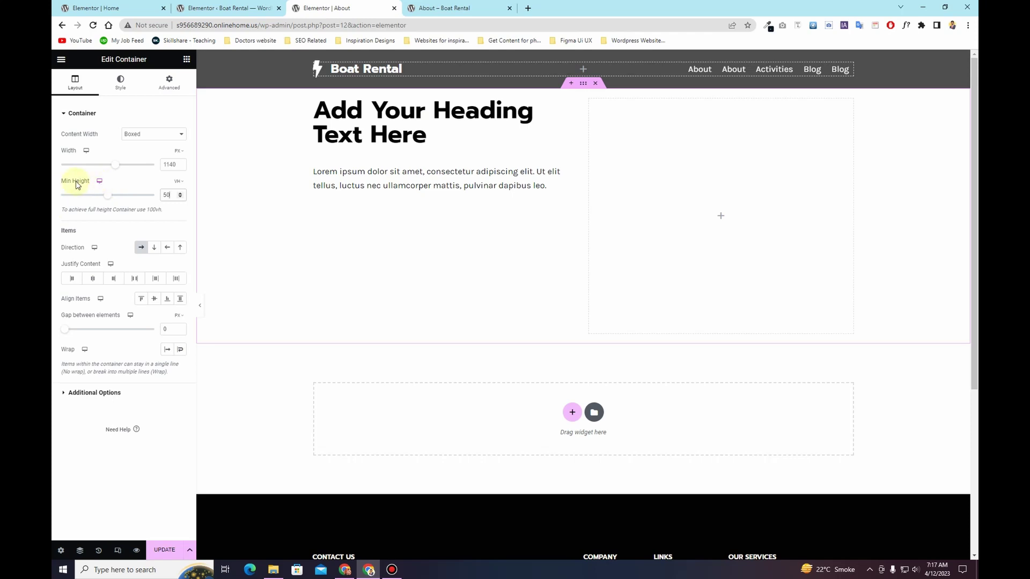
click(161, 83)
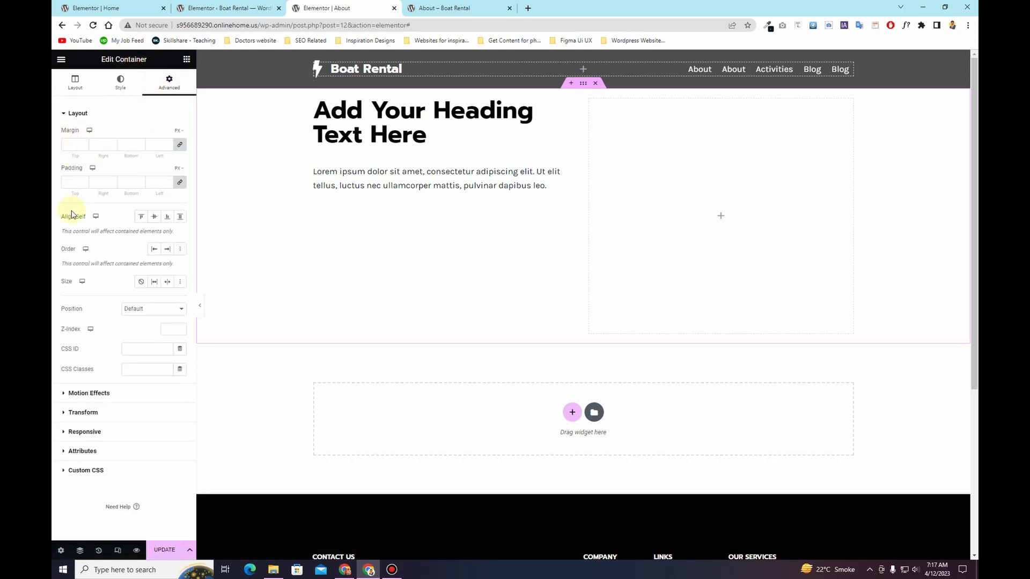
click(76, 84)
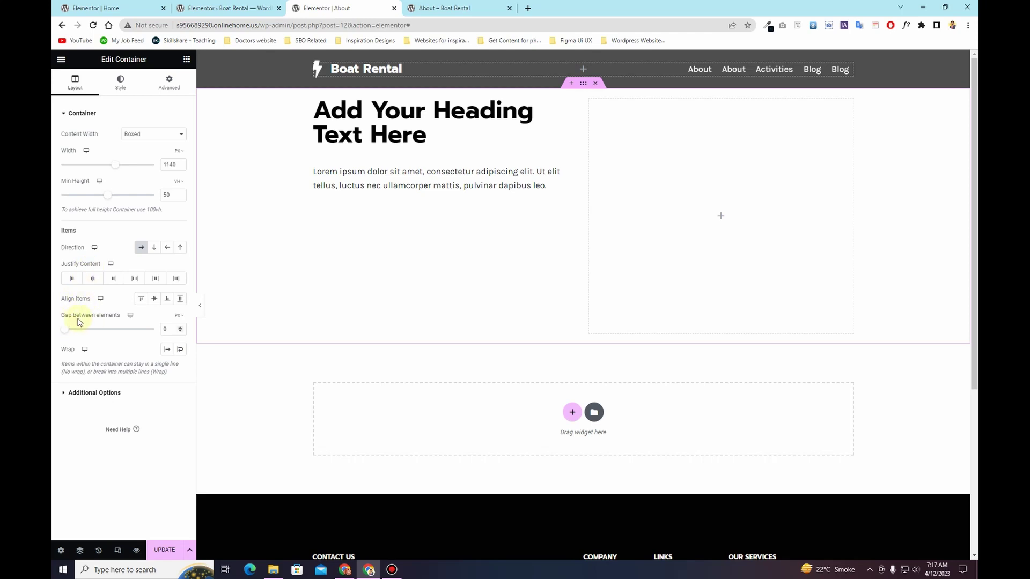
click(170, 197)
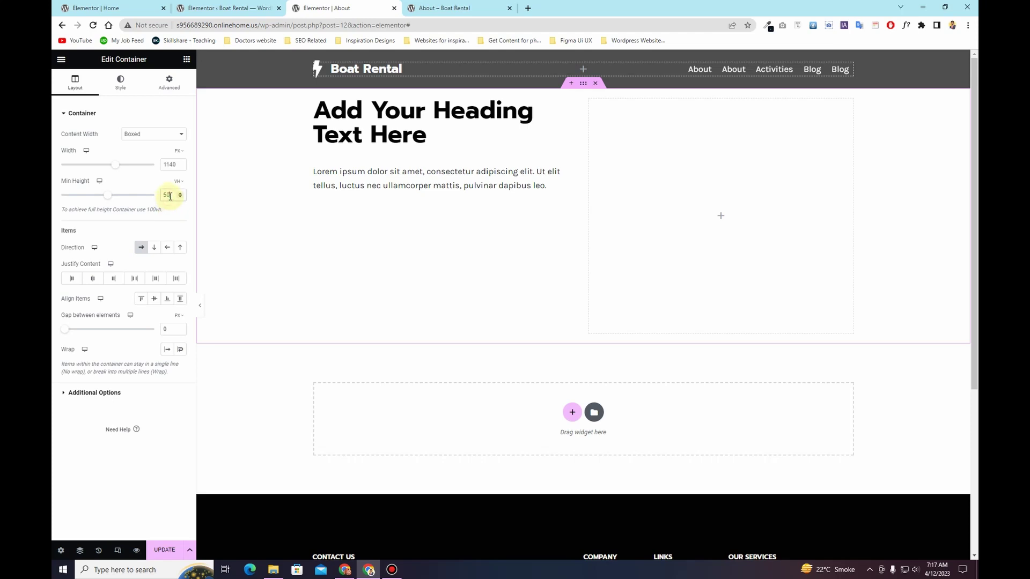
click(170, 82)
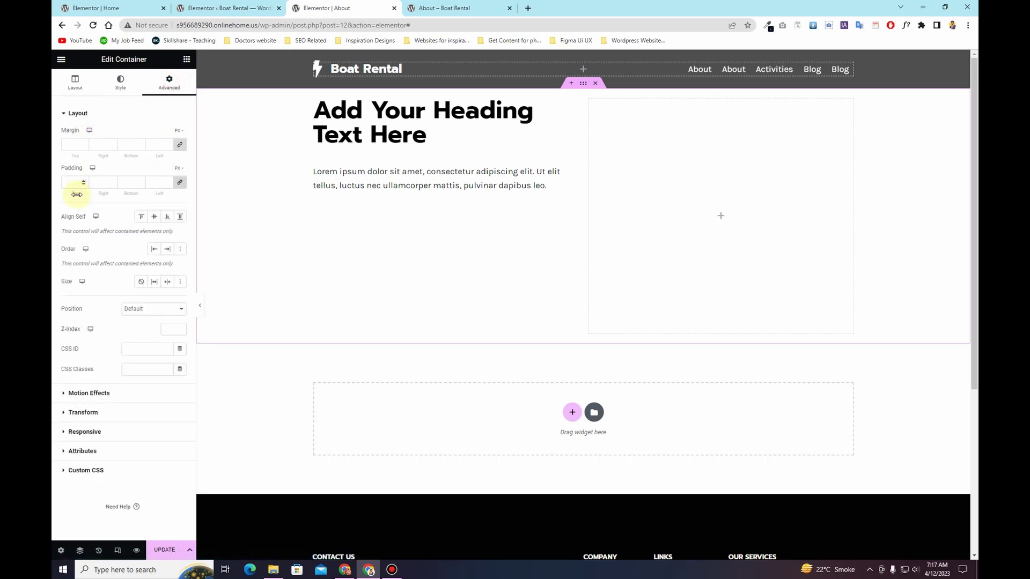
Step: Try Stretch for the outer container's Align Items setting and change it to Center
click(72, 88)
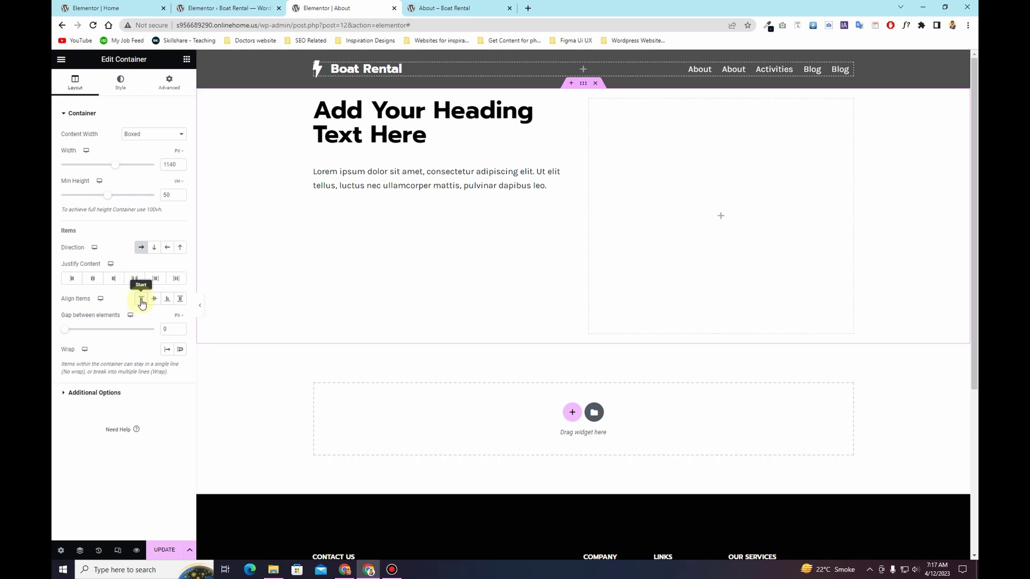
click(180, 301)
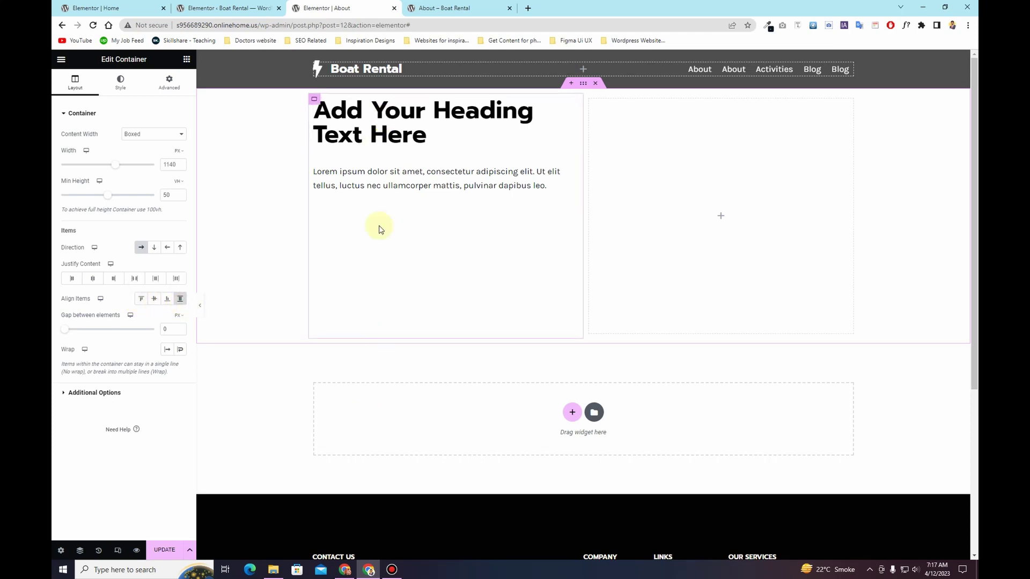
click(154, 300)
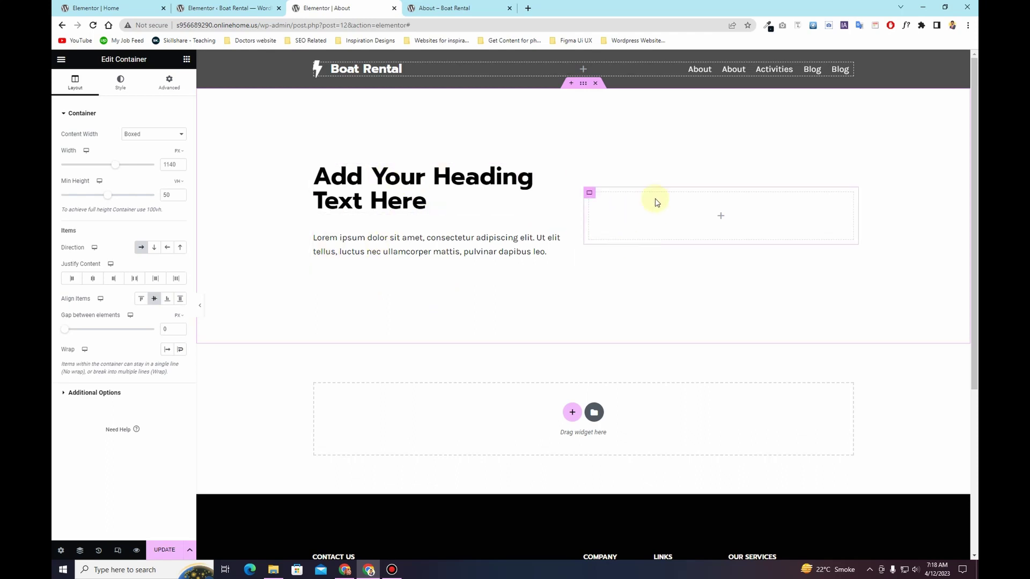
Step: Try End, Start and Stretch for the outer container's Align Items setting and return it to Center
click(167, 301)
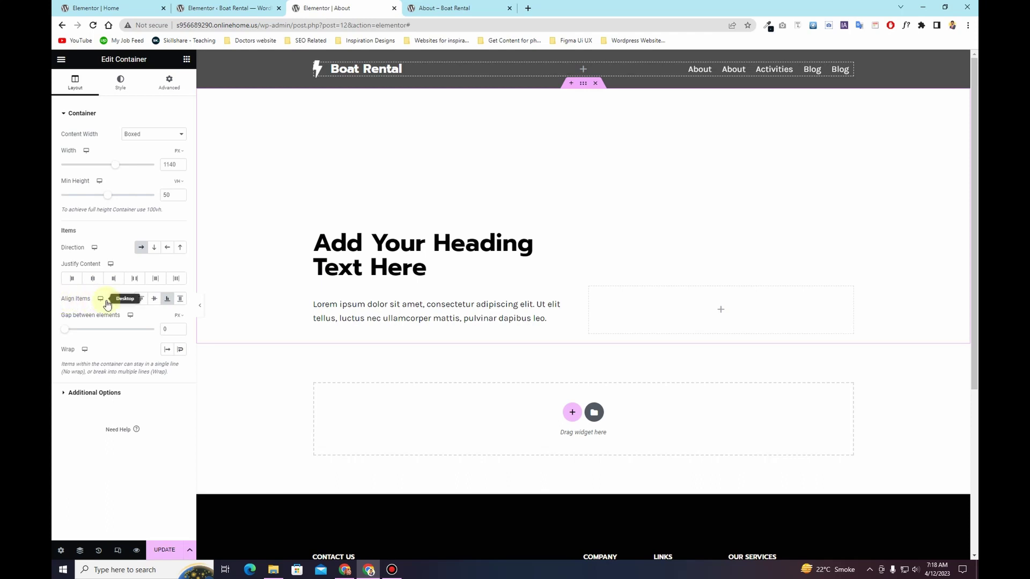
click(155, 302)
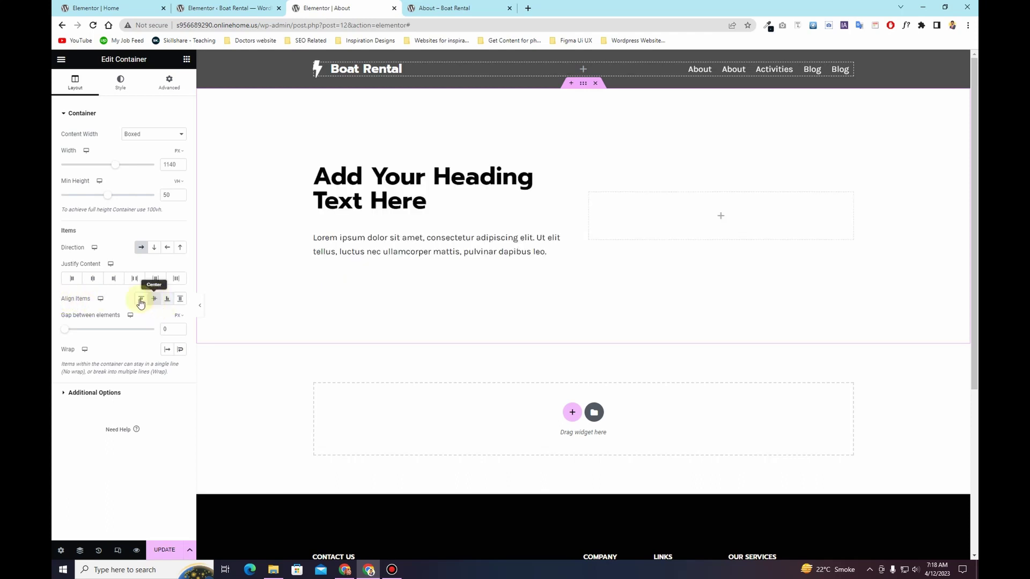
click(141, 299)
click(155, 299)
click(141, 300)
click(154, 299)
click(167, 300)
click(179, 300)
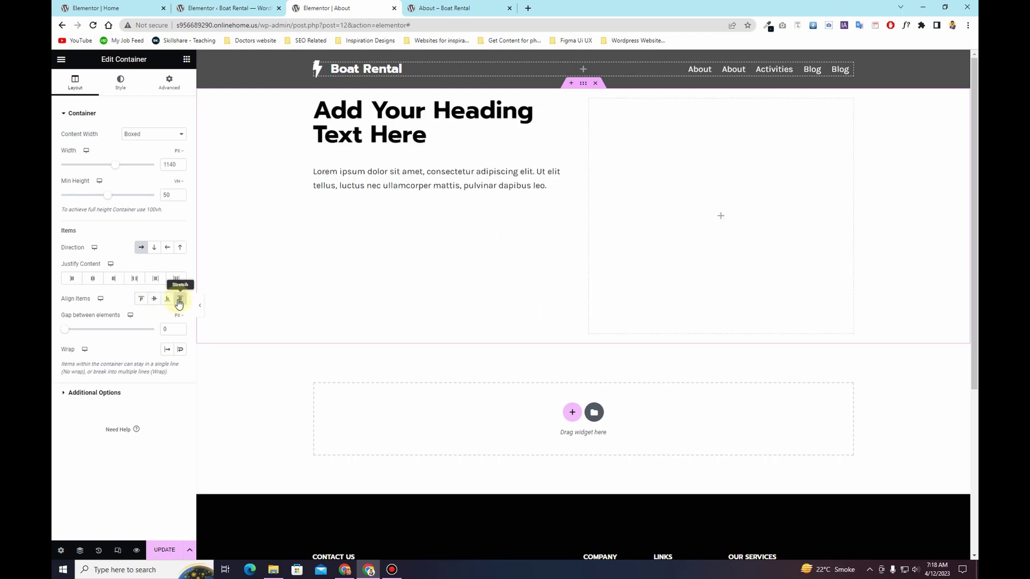
click(154, 299)
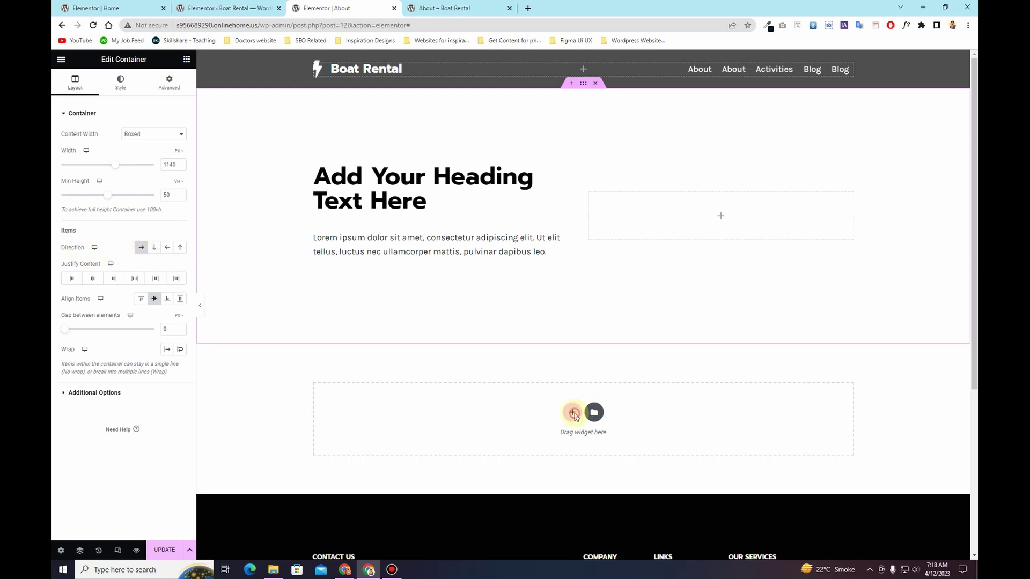
Step: Try the reversed row, column and reversed column directions on the outer container and return it to Row - horizontal
click(572, 412)
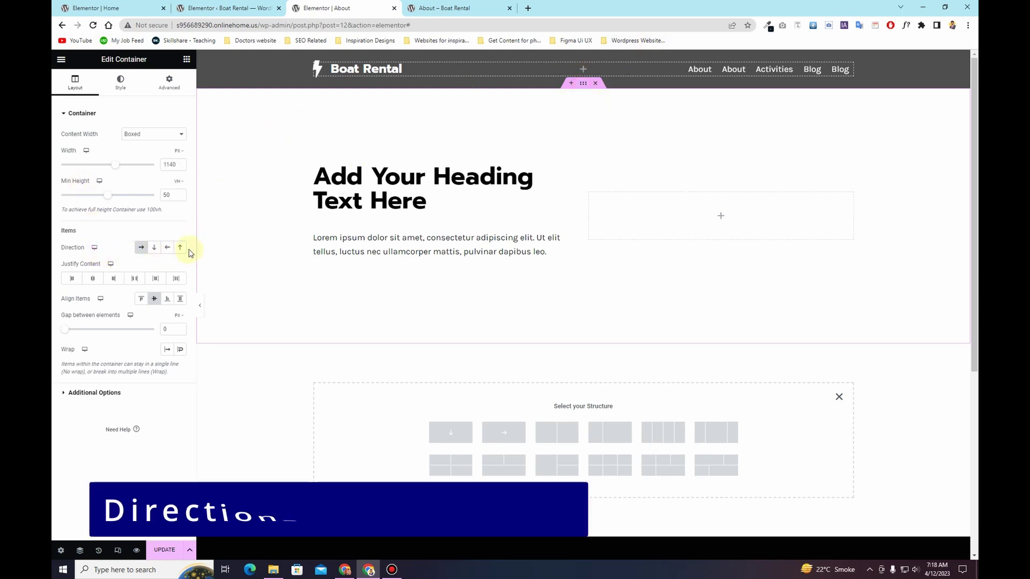
click(169, 248)
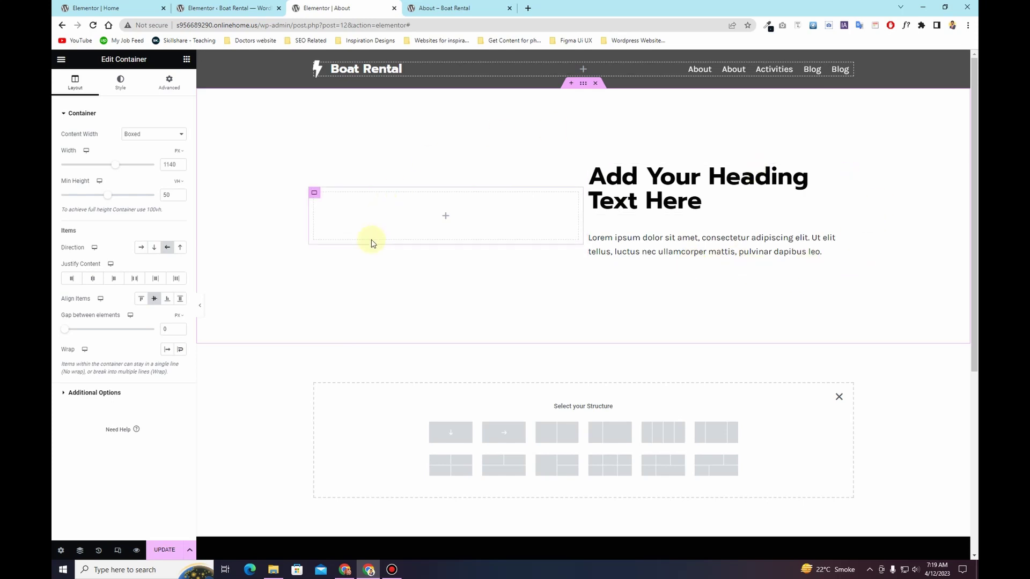
click(141, 247)
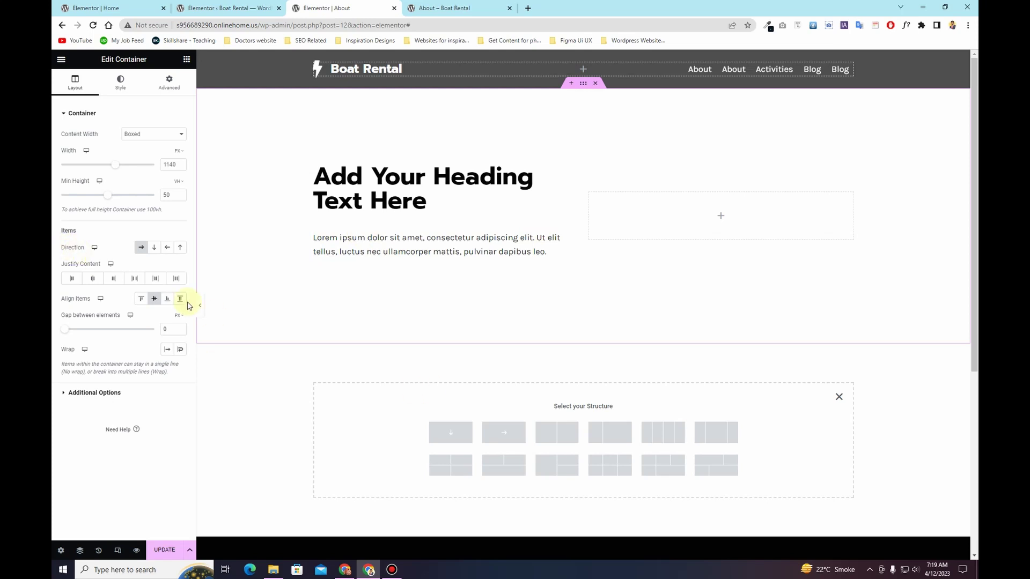
click(154, 247)
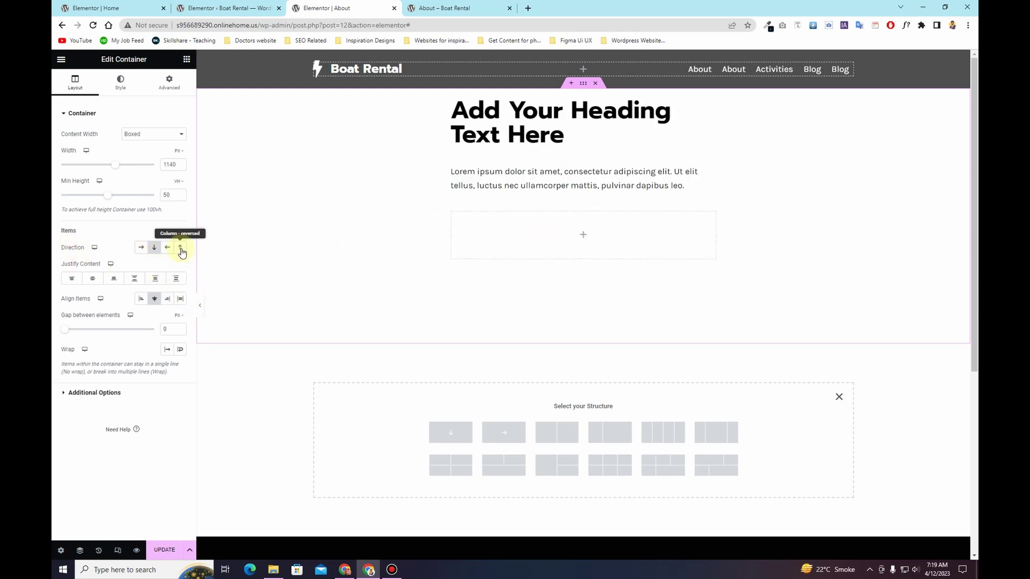
click(181, 248)
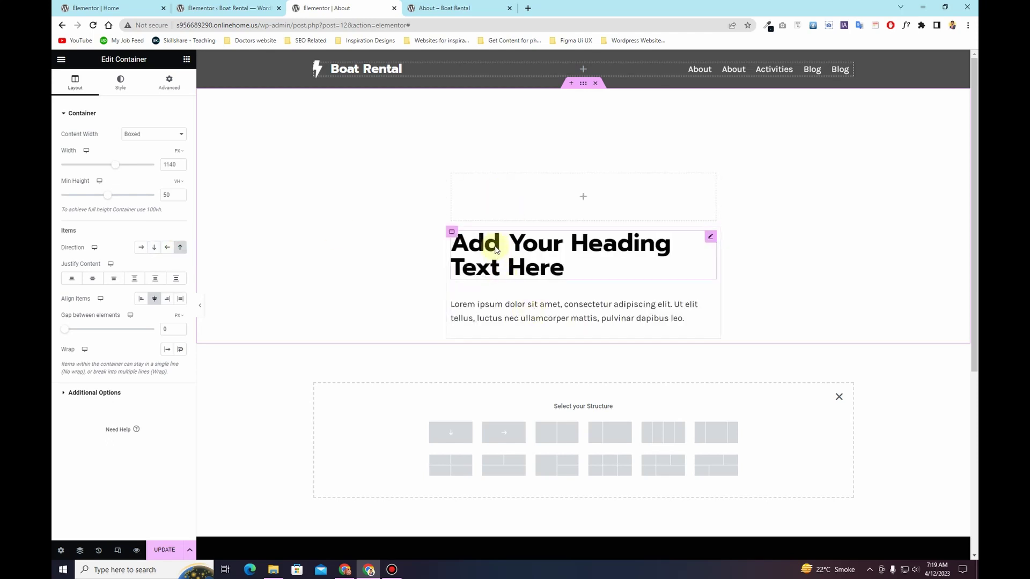
click(140, 250)
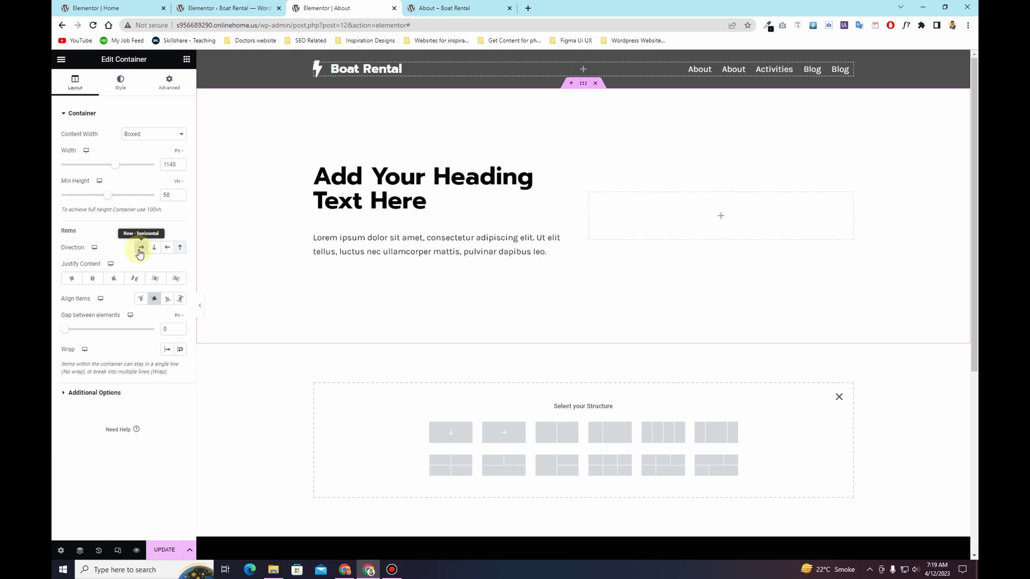
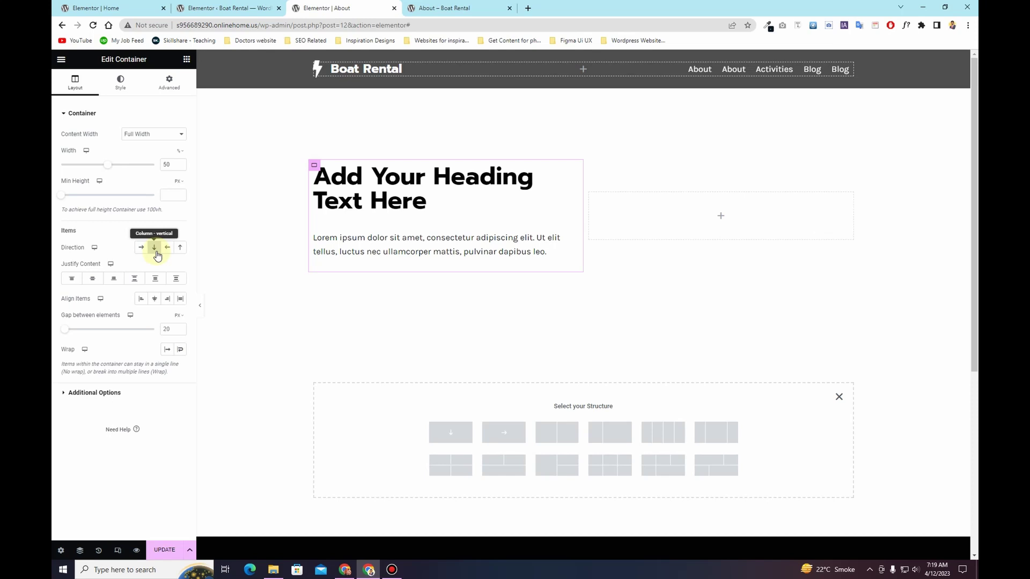
Step: Set the minimum height of the inner container holding the heading and text to 30 VH
click(179, 185)
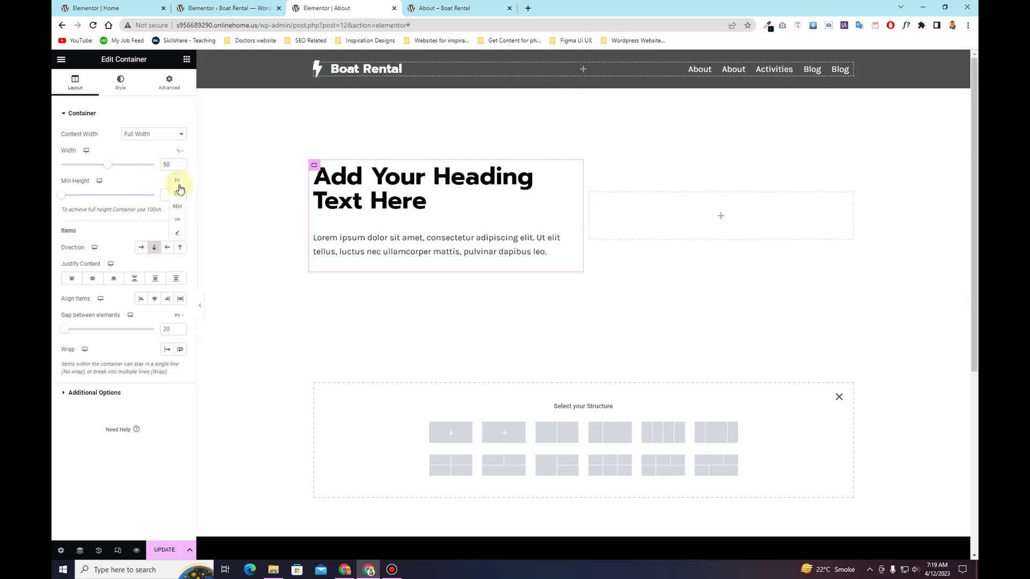
click(180, 221)
click(174, 195)
text(30)
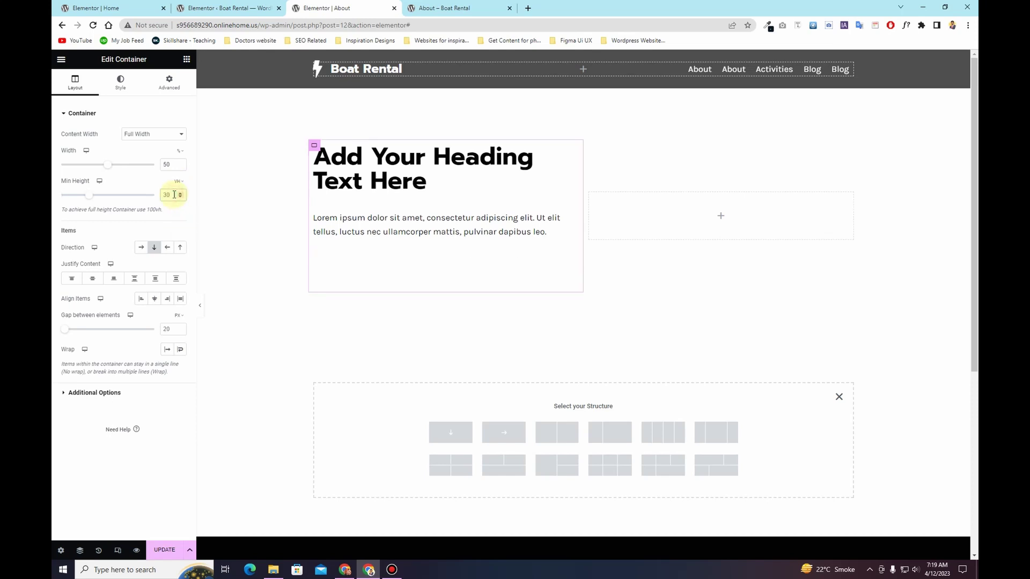
Step: Give the heading and text container a classic background in the Lighter Background global color
click(120, 82)
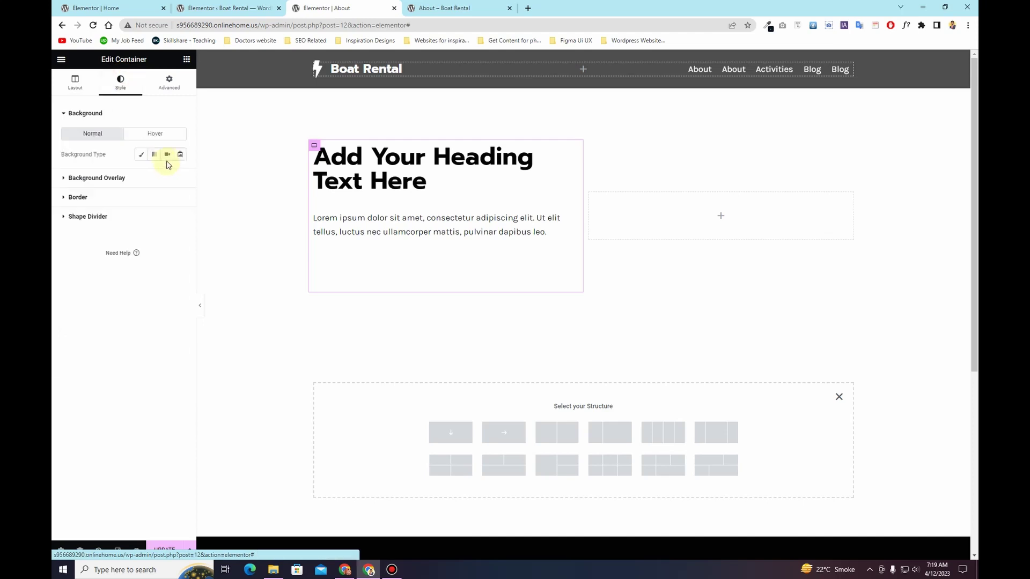
click(142, 155)
click(167, 174)
scroll(134, 279, down, 3)
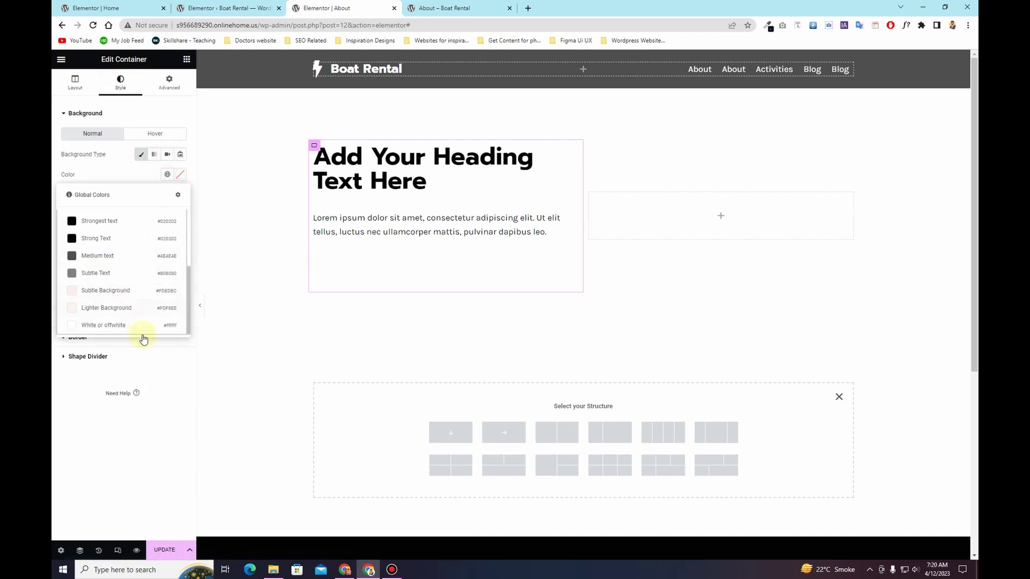
click(137, 310)
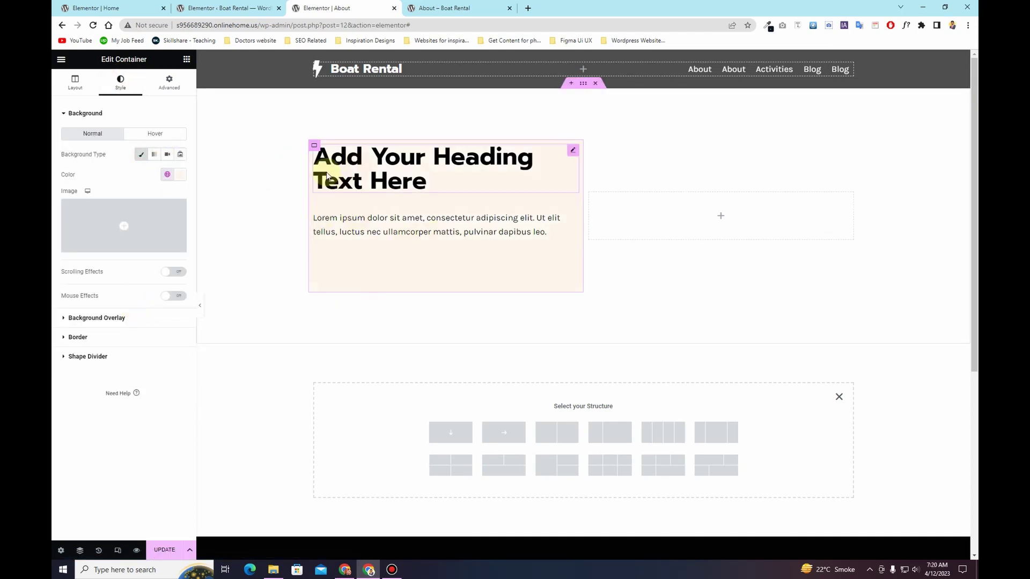
Step: Try Start, Center, End and Space Between for the heading container's Justify Content setting
click(58, 86)
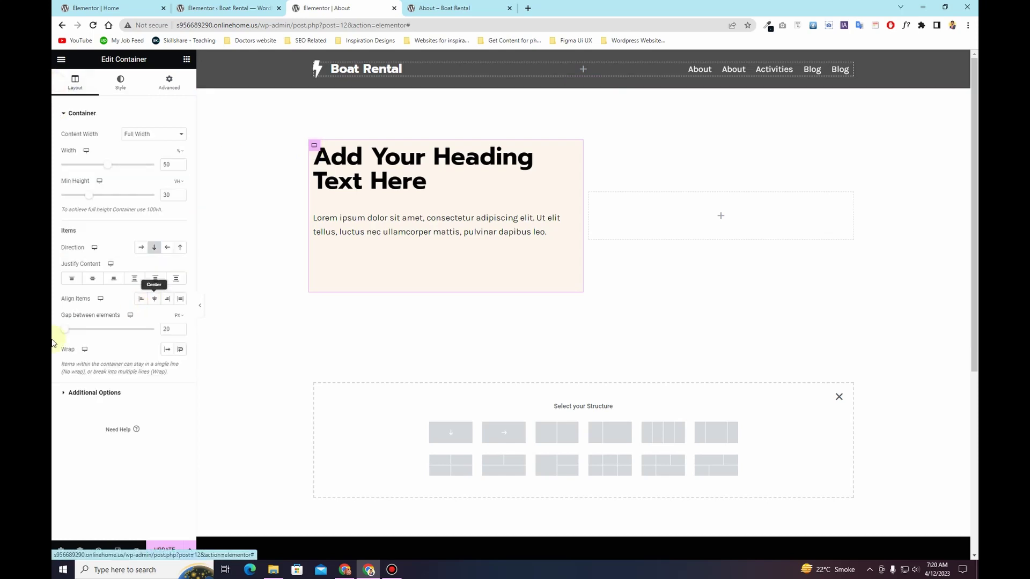
click(78, 279)
click(91, 280)
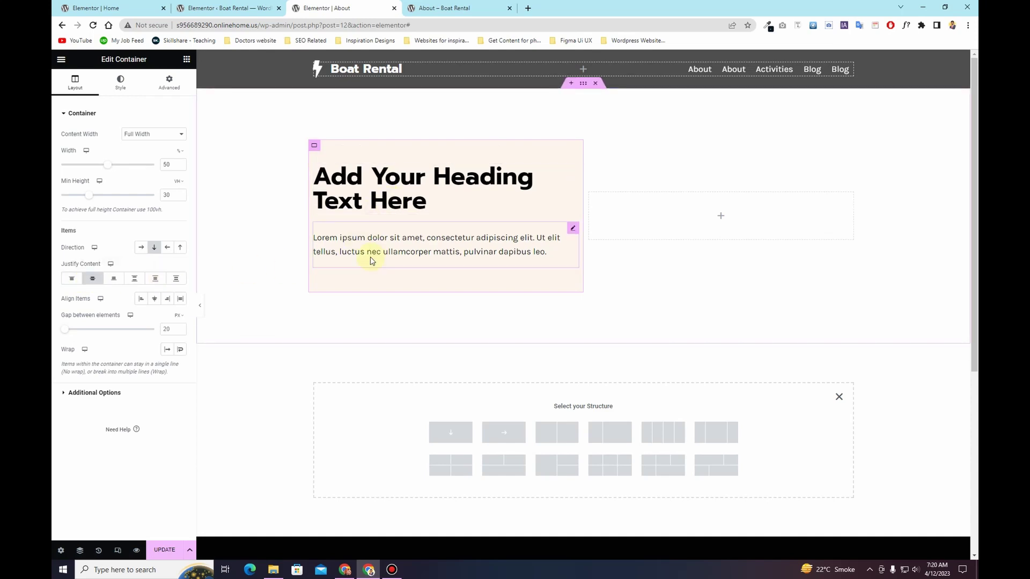
click(108, 280)
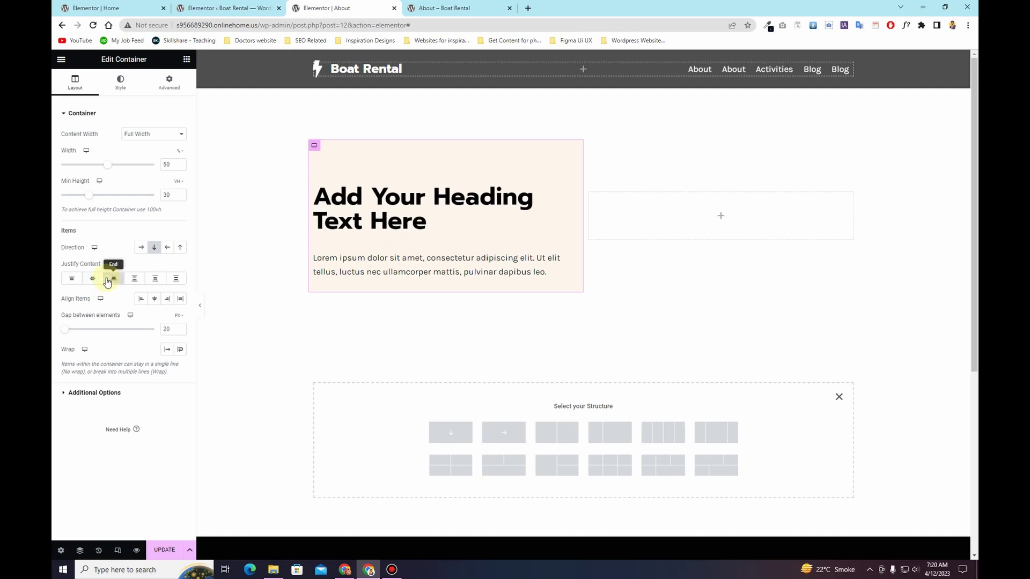
click(134, 279)
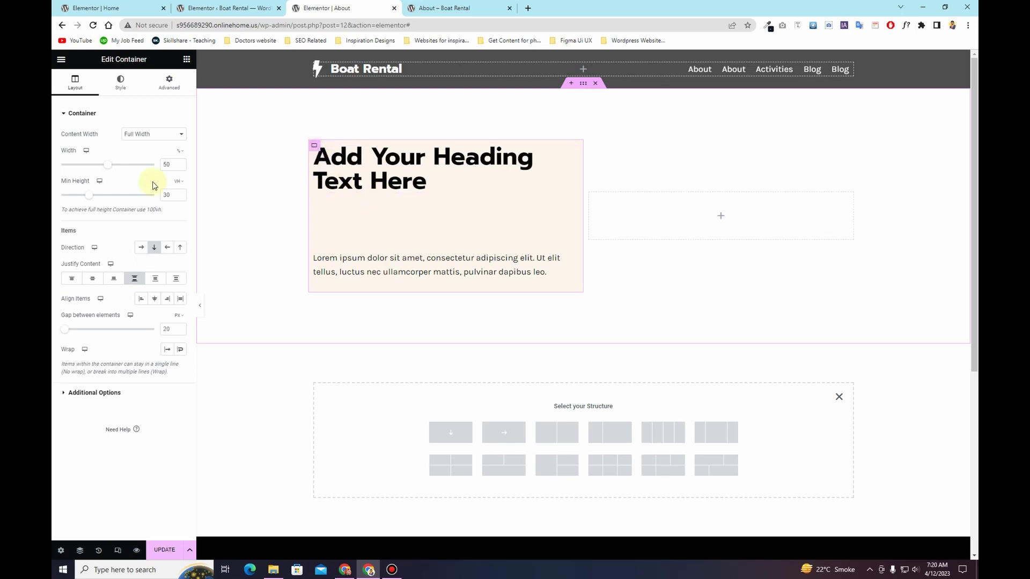
Step: Clear the heading container's minimum height, set Justify Content to Start, and enter a minimum height of 50 VH
click(173, 195)
key(BackSpace)
key(BackSpace)
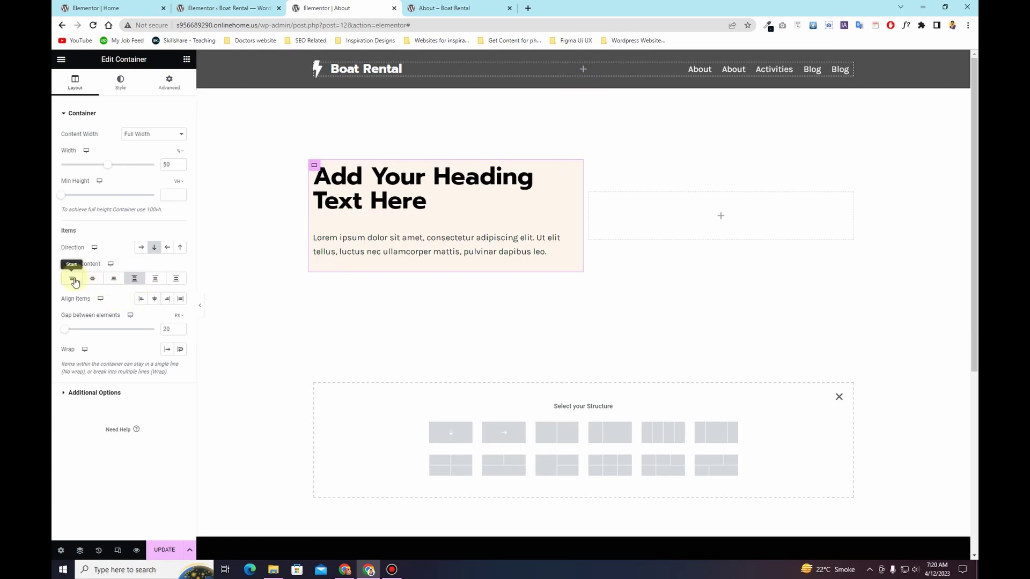
click(135, 279)
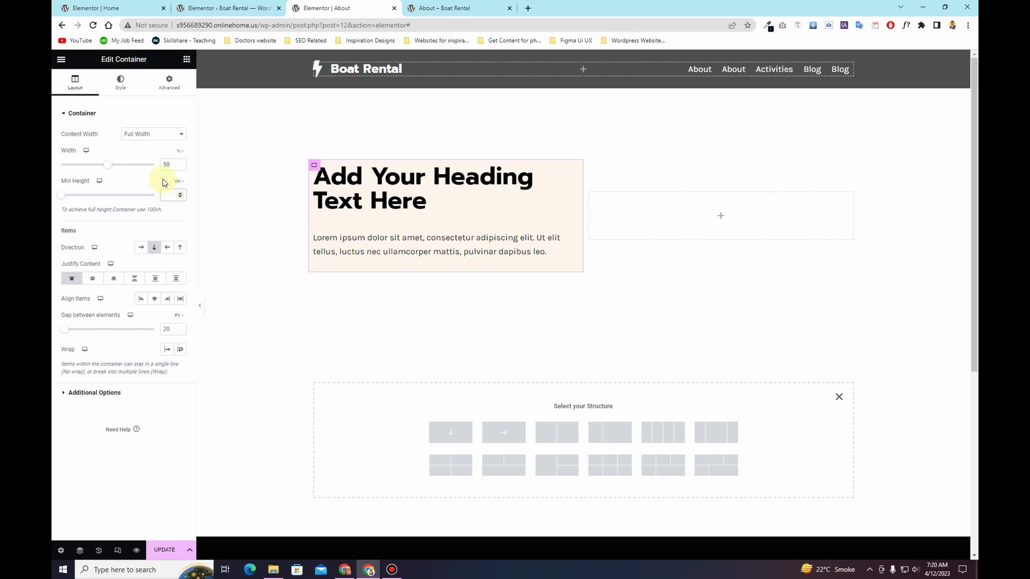
text(50)
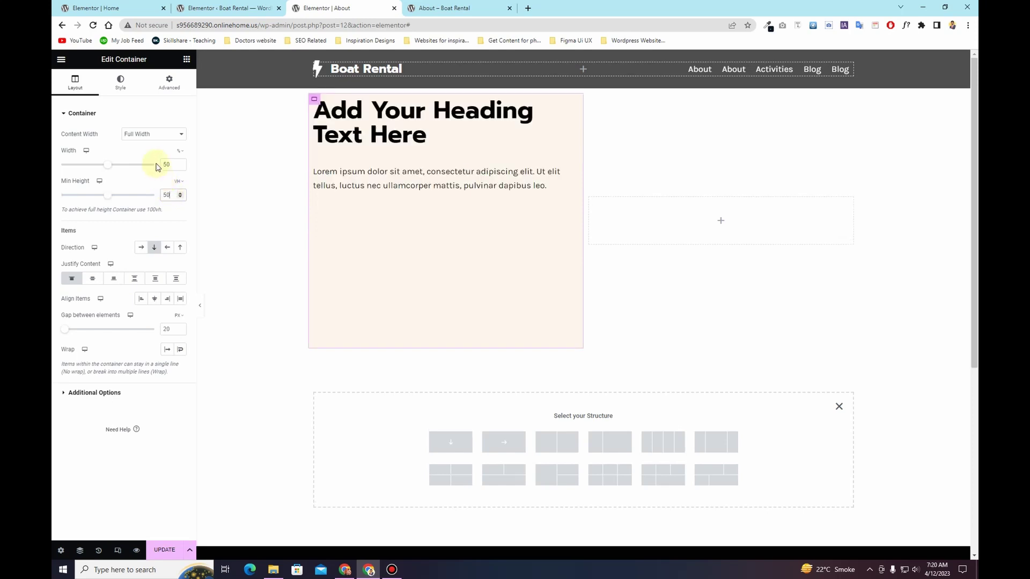
Step: Try Space Between and Space Around for the heading container's Justify Content and settle on Space Evenly
click(142, 280)
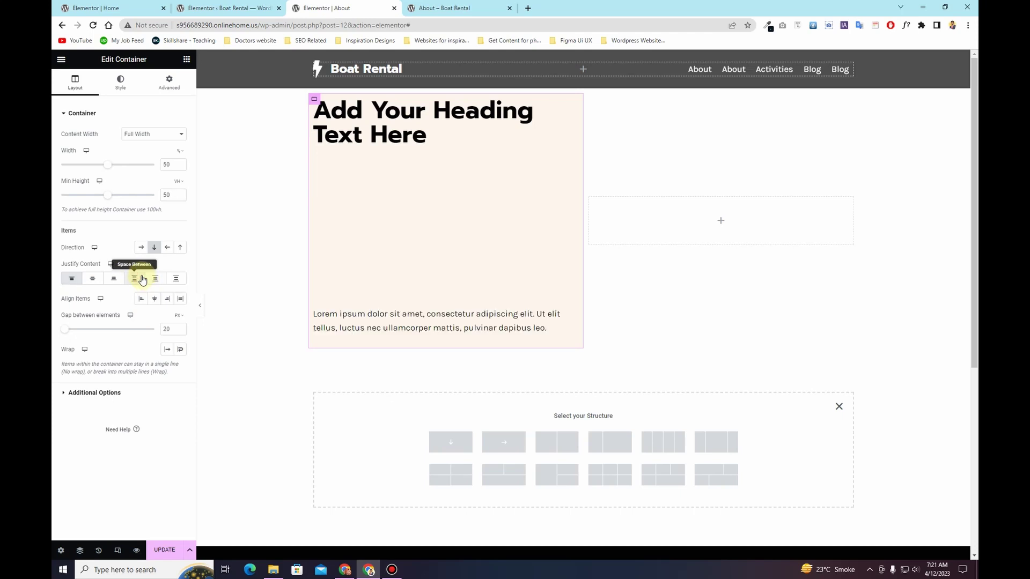
click(154, 280)
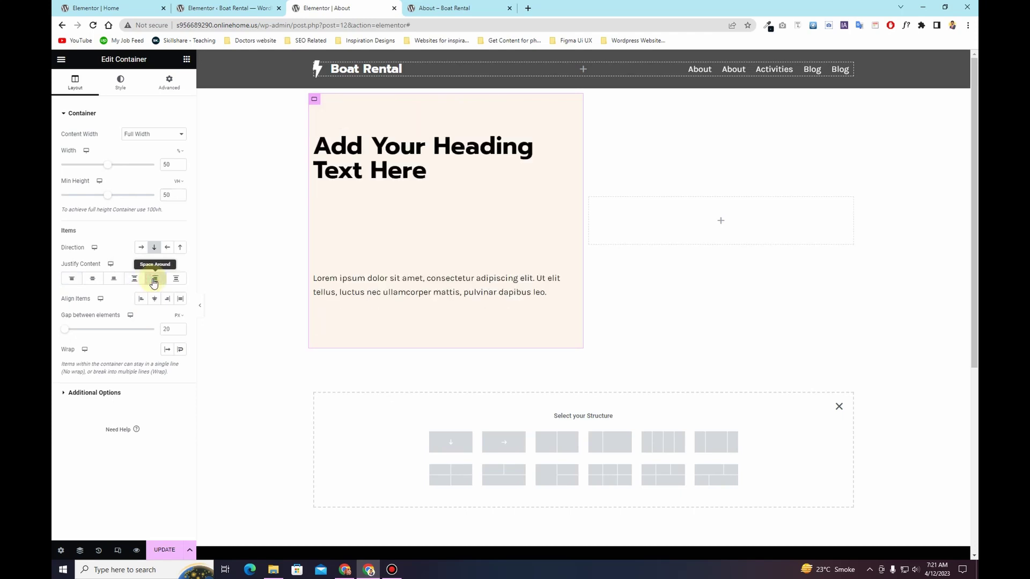
click(176, 286)
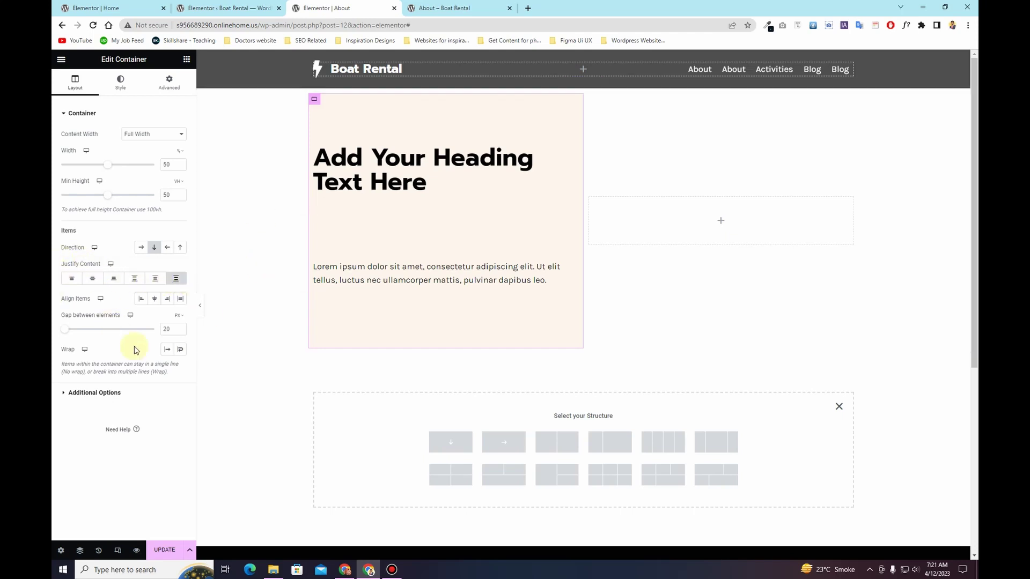
Step: Duplicate the heading container and set the copy's background to the Subtle Background global color
right_click(314, 99)
click(336, 121)
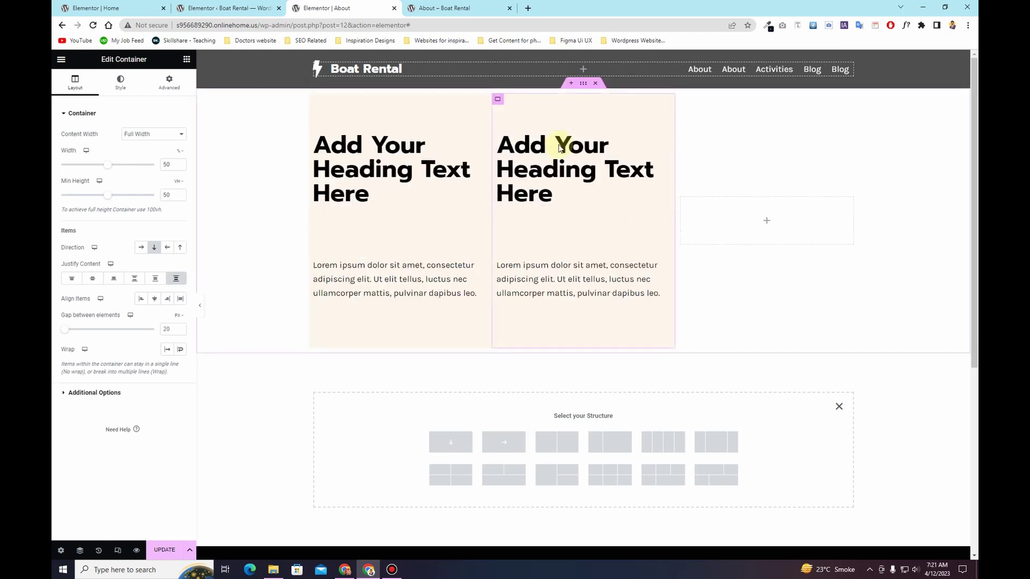
click(120, 82)
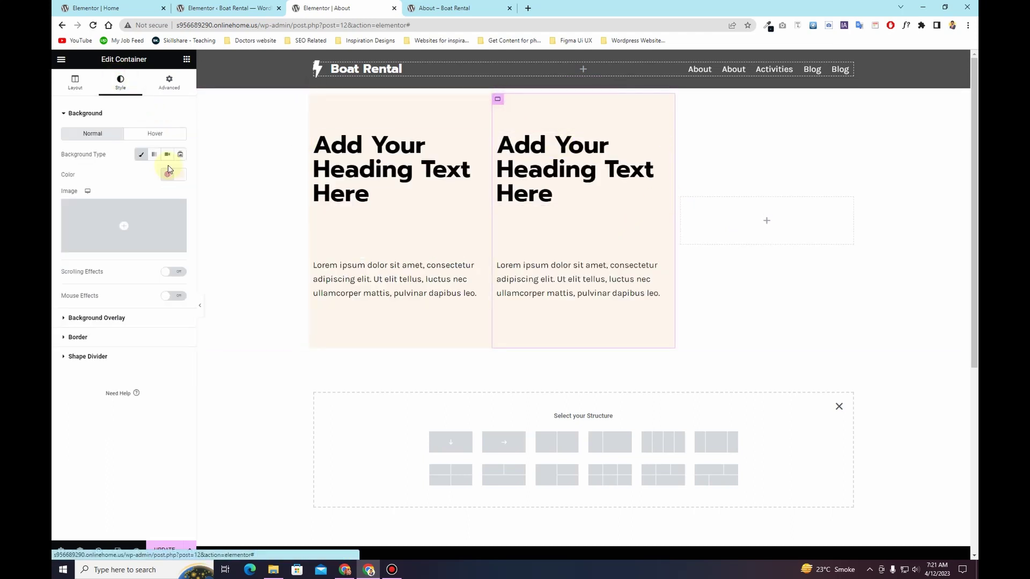
click(168, 175)
scroll(154, 230, down, 2)
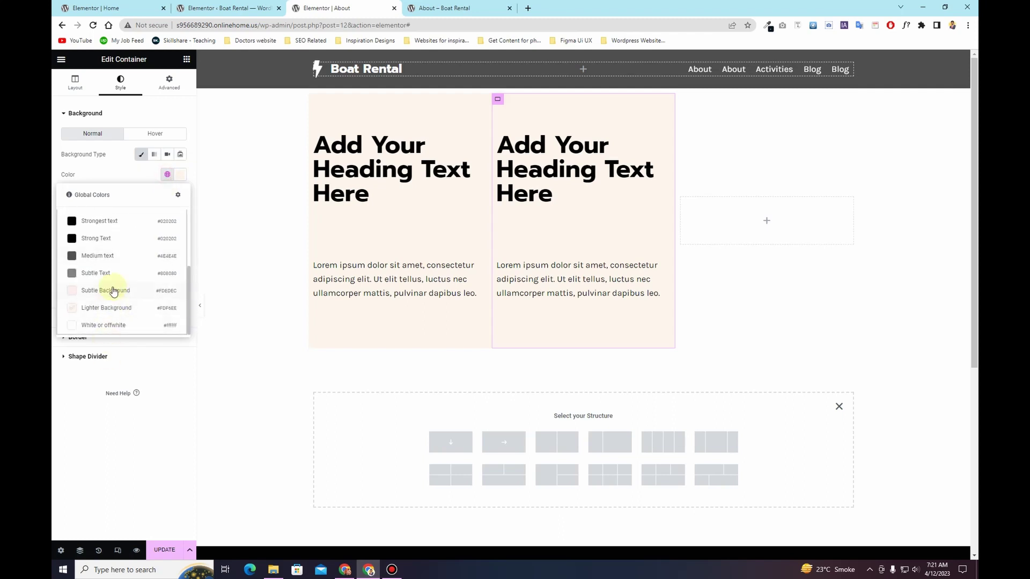
click(115, 291)
Step: Duplicate the pink container and set the new copy's background to the Subtle Text global color
right_click(497, 99)
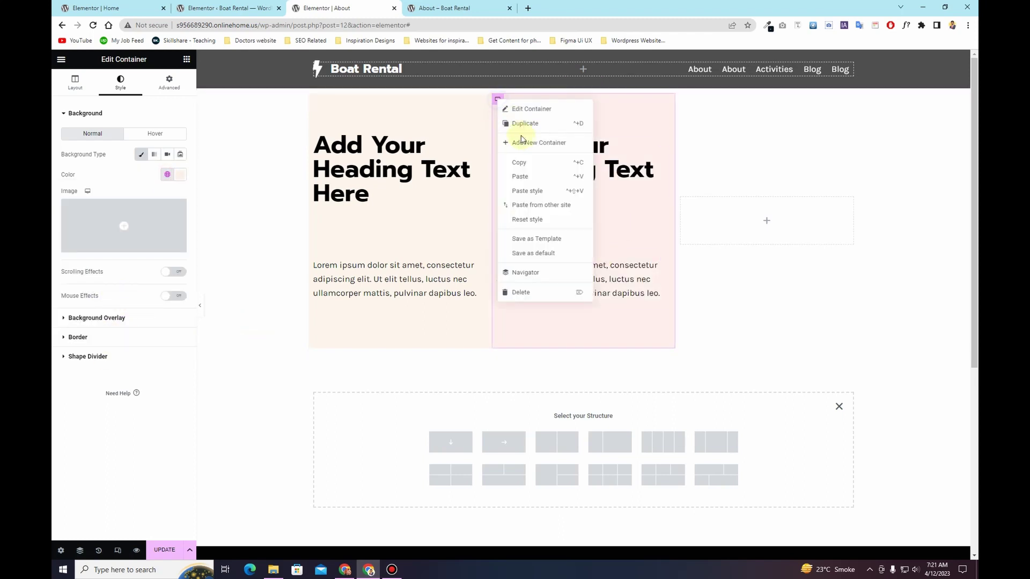
click(528, 124)
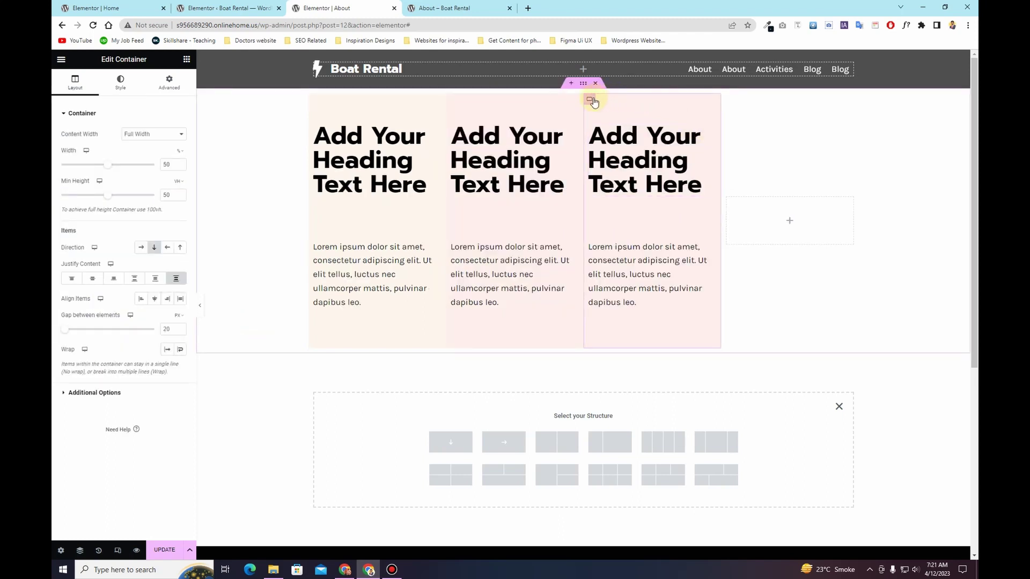
click(120, 82)
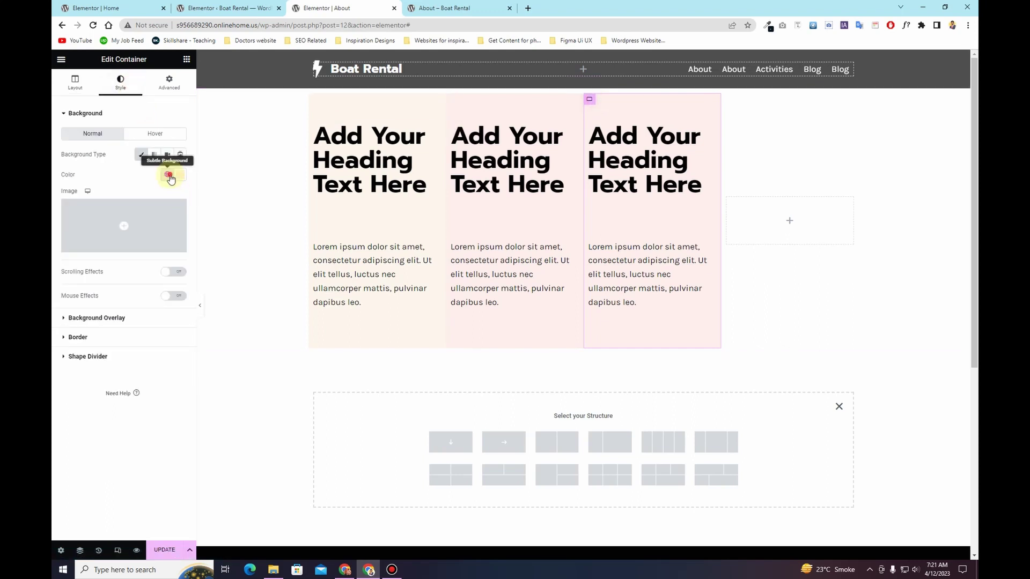
click(167, 175)
scroll(100, 262, down, 2)
scroll(100, 262, down, 3)
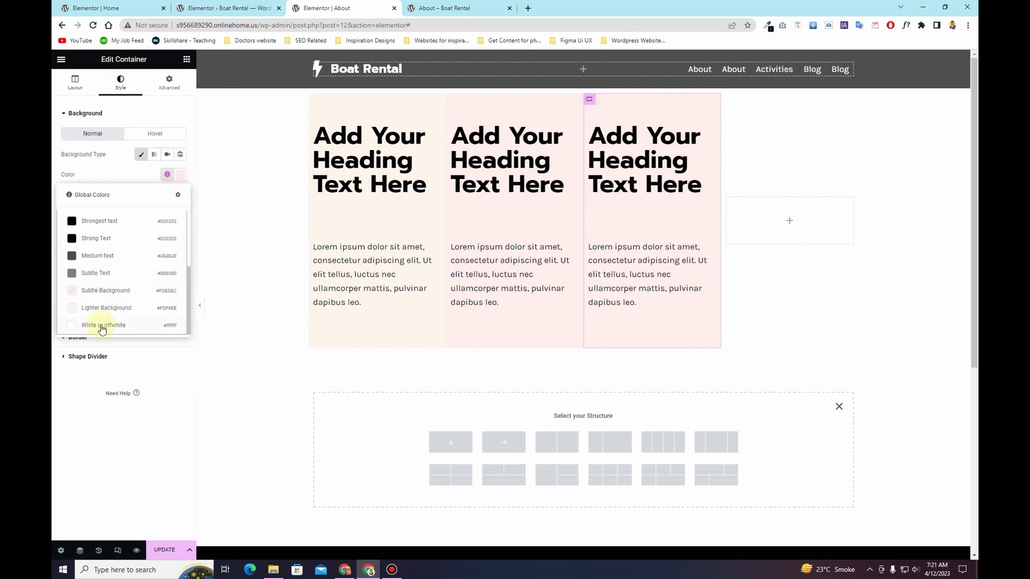
click(103, 272)
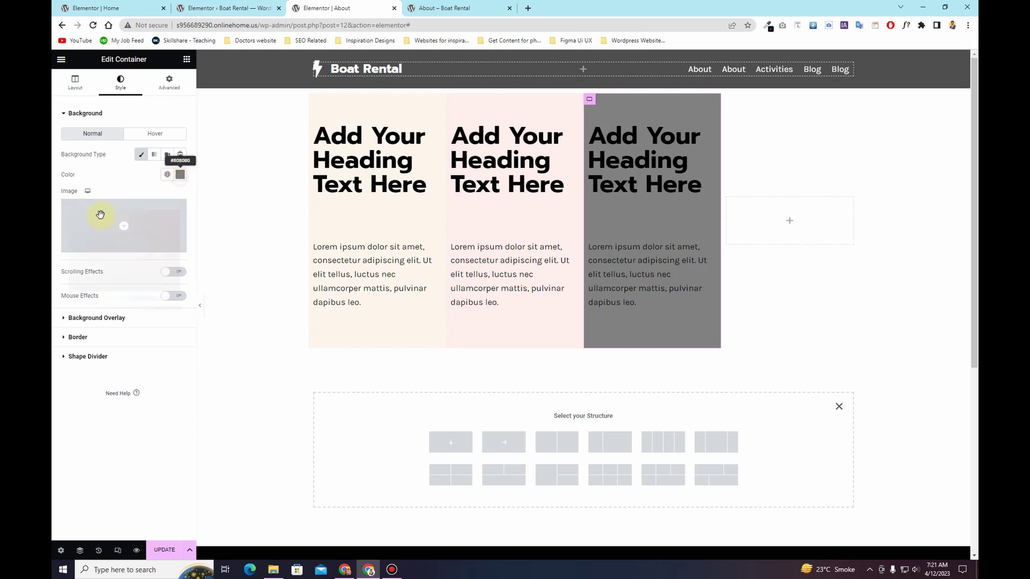
Step: Lighten the third container's background to a custom light grey
click(179, 174)
click(72, 225)
click(55, 189)
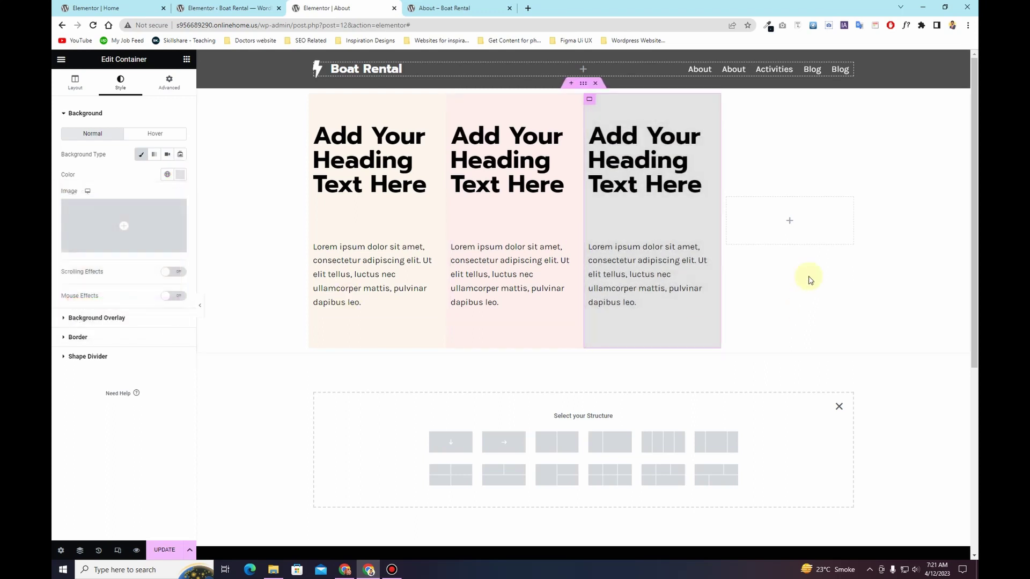
Step: Delete the empty fourth inner container and set the parent container's gap between elements to 20 px
right_click(731, 202)
click(748, 384)
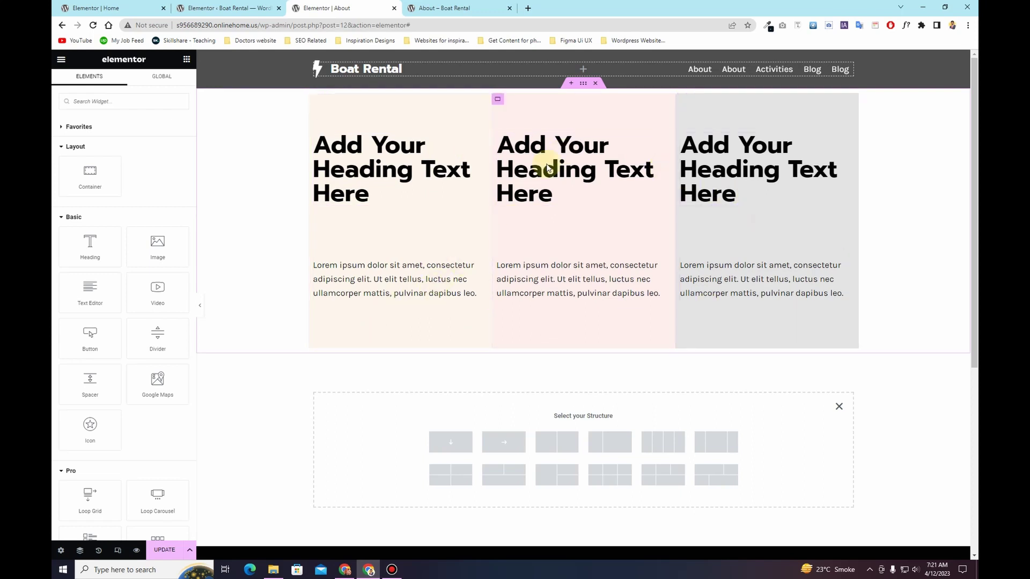
click(582, 87)
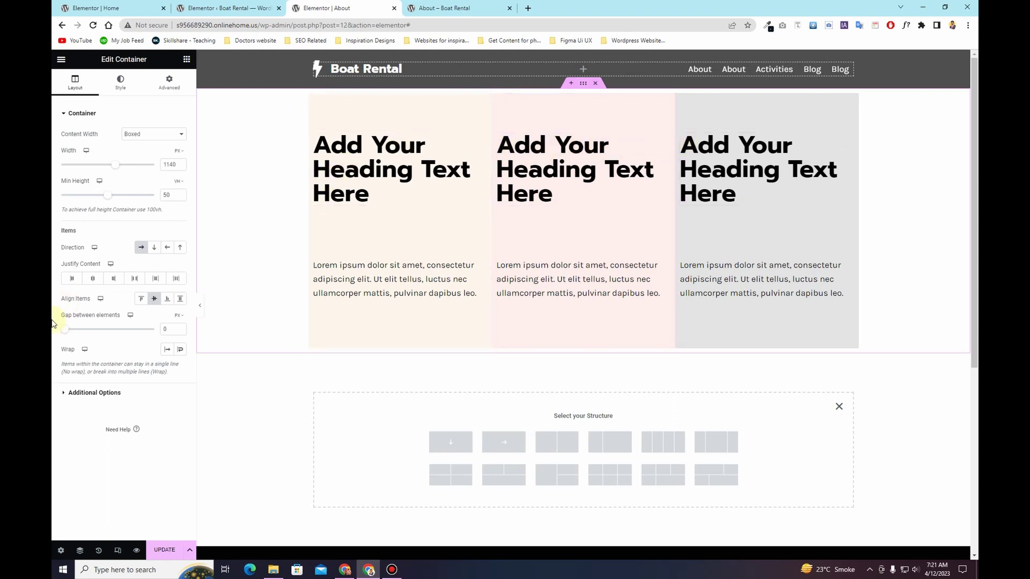
click(164, 329)
text(2)
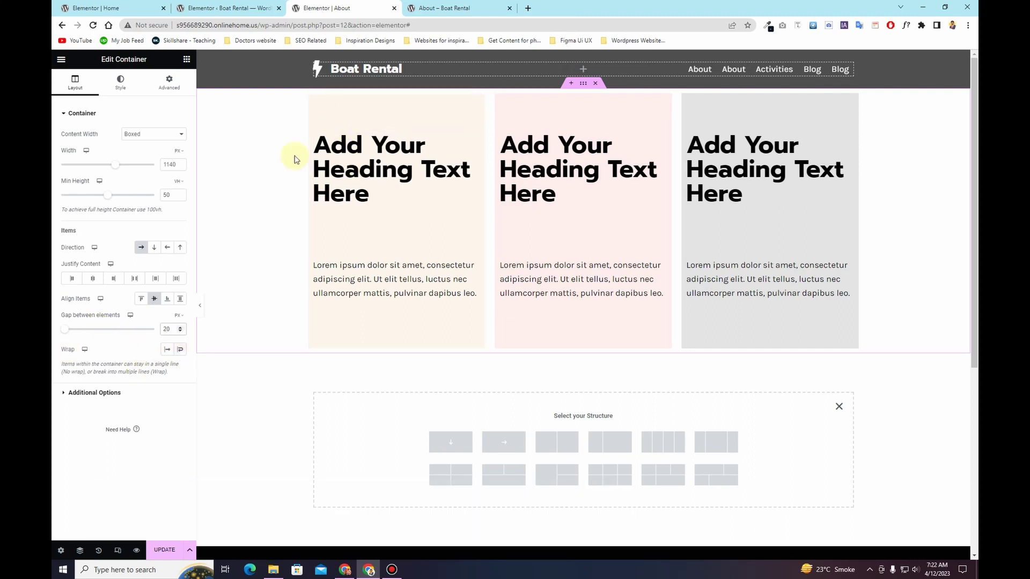
Step: Set the cream container's width to 100% and turn on Wrap for the parent container
click(315, 101)
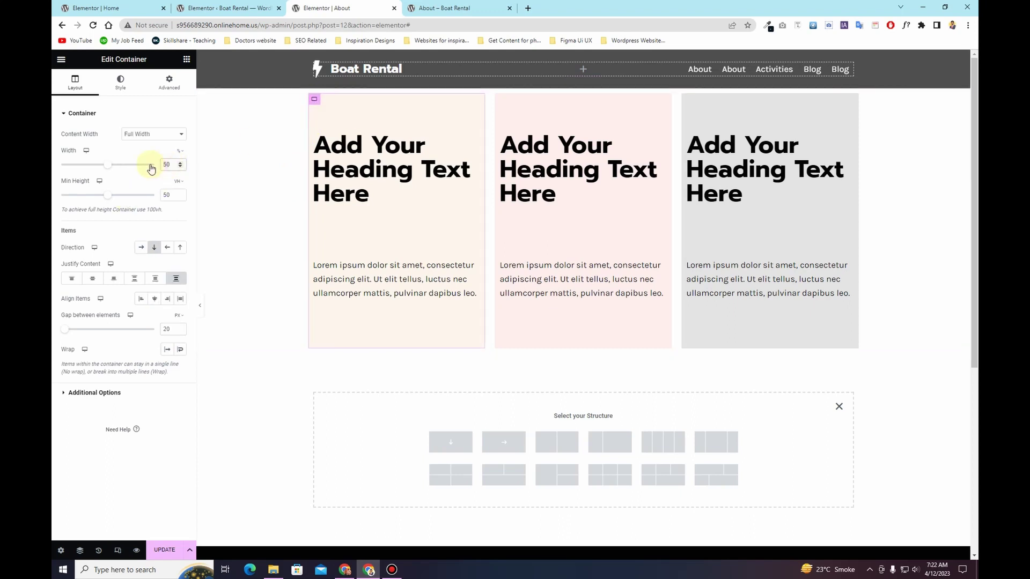
text(100)
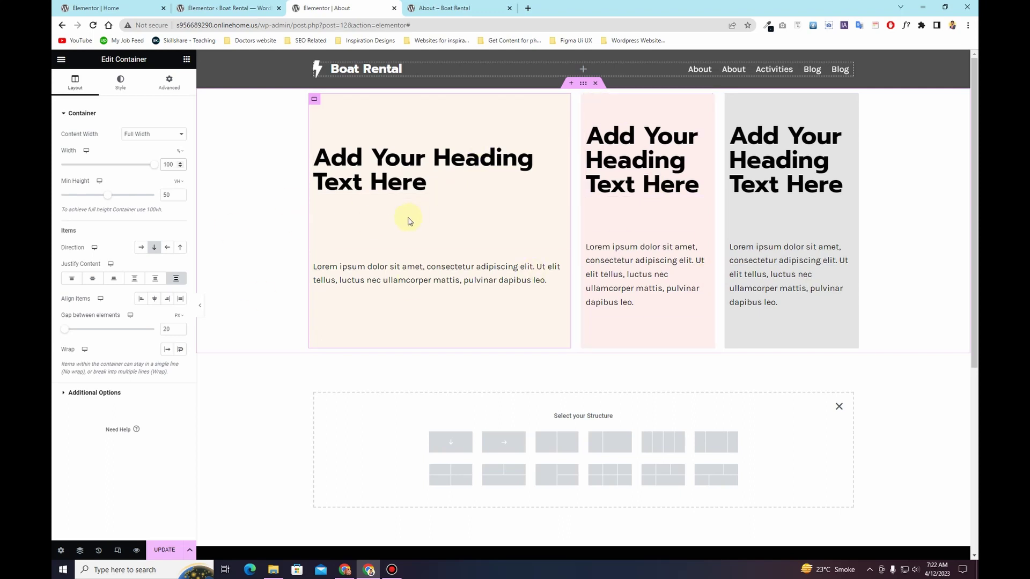
click(583, 84)
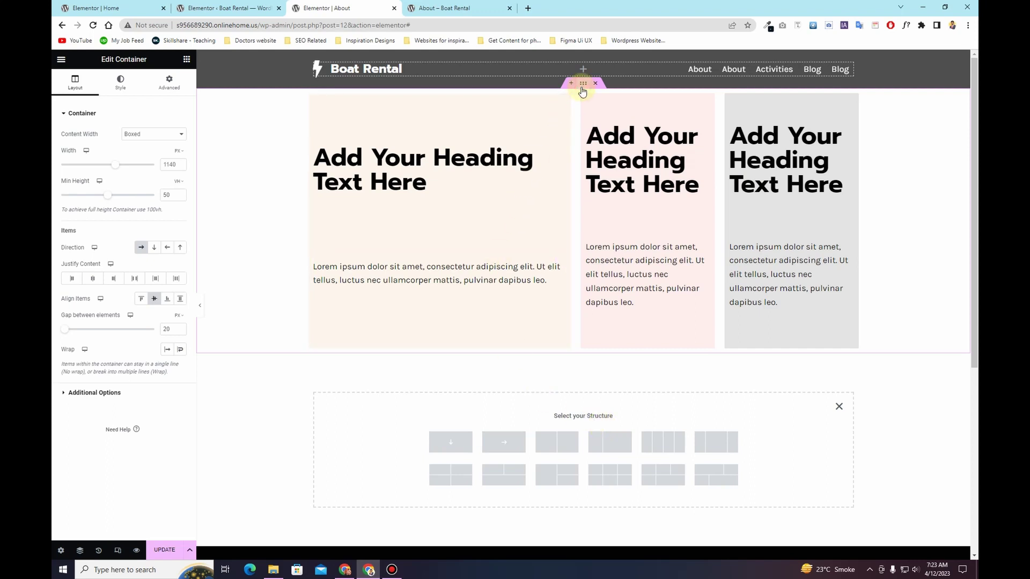
click(180, 350)
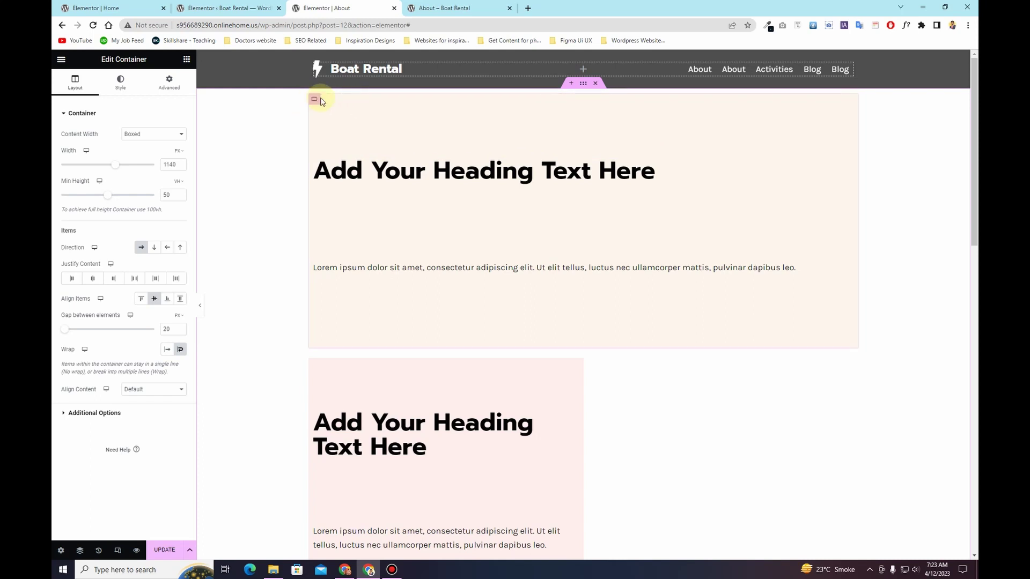
Step: Set the cream container's minimum height to 20 vh and its width to 50%
click(315, 100)
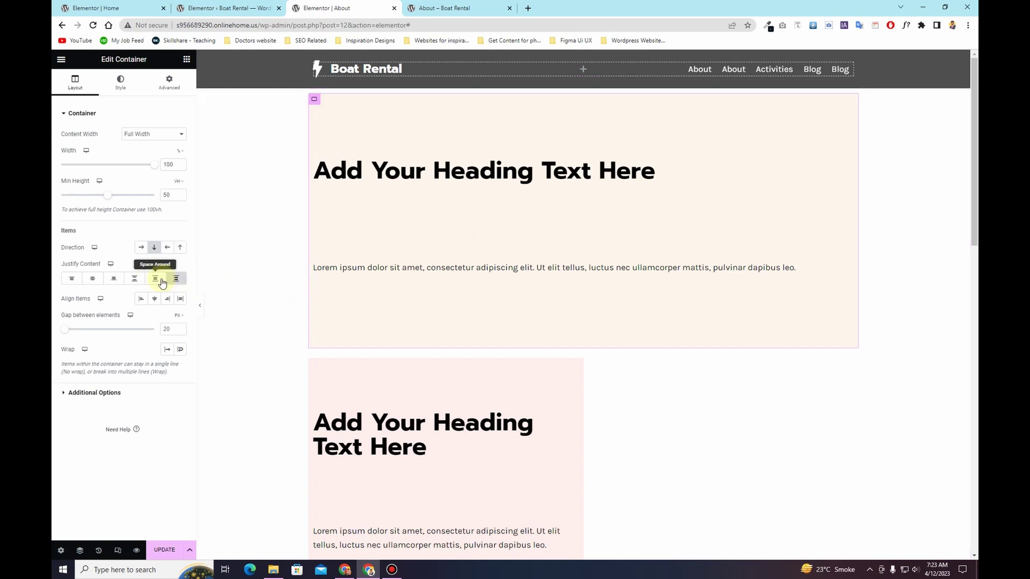
double_click(162, 194)
text(20)
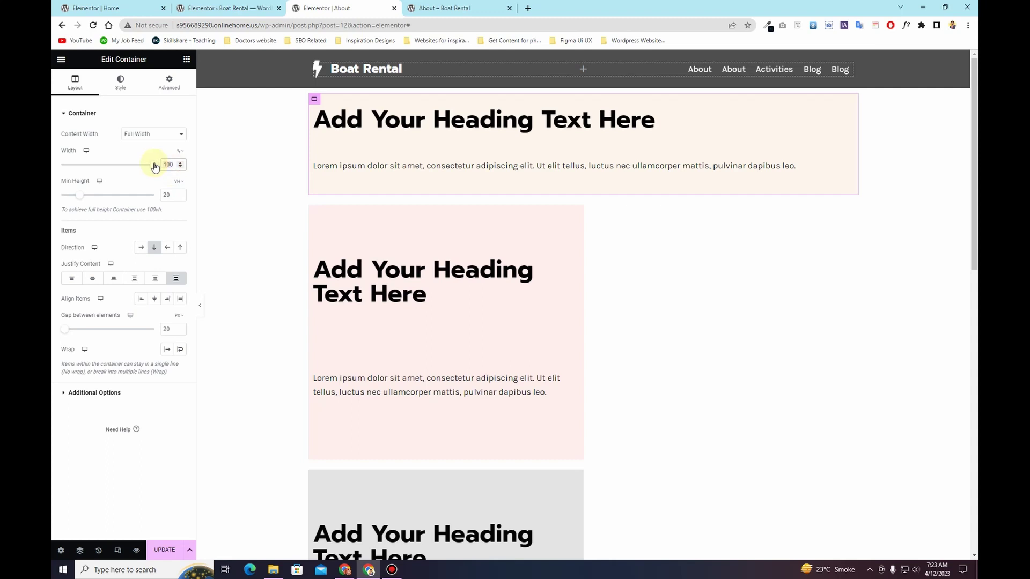
text(50)
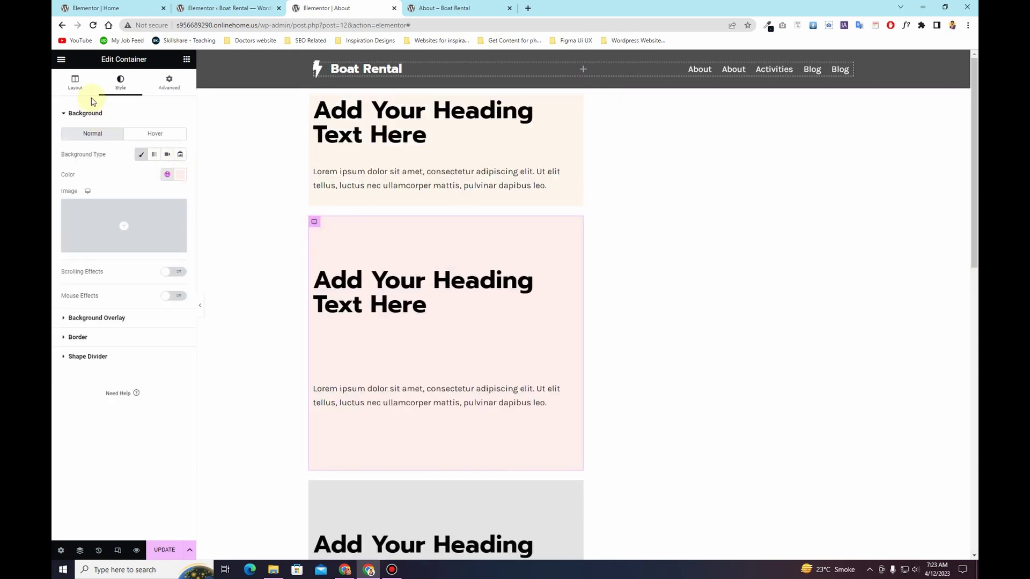
Step: Set the grey container's width to 1000% and its minimum height to 15 vh
click(78, 86)
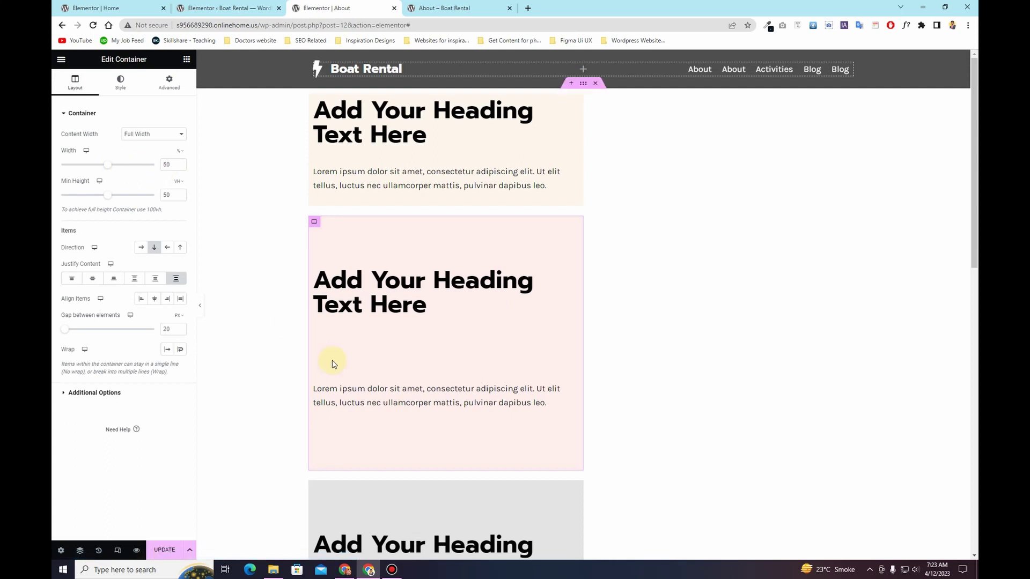
scroll(320, 368, down, 3)
click(314, 345)
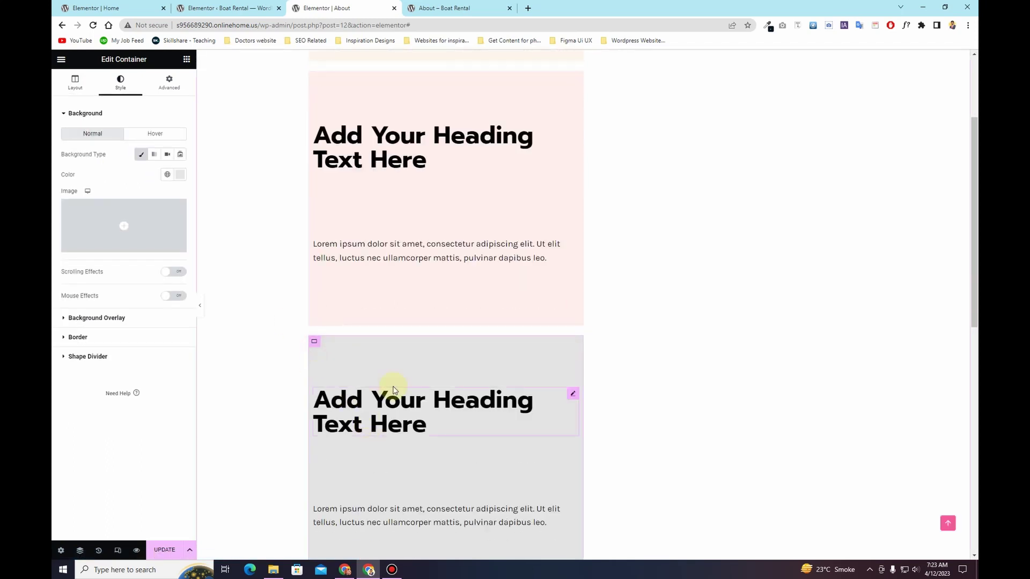
click(78, 83)
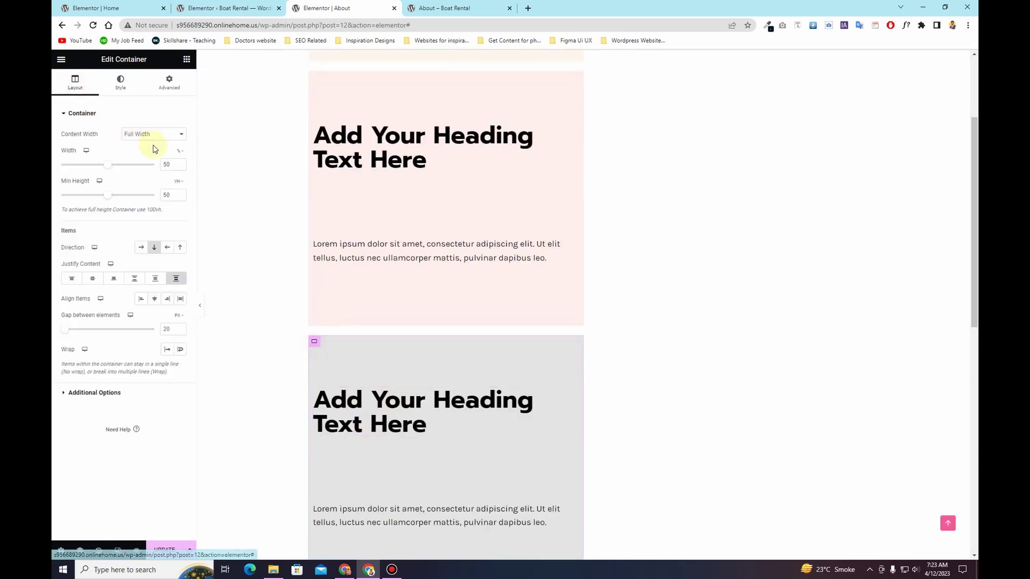
click(159, 165)
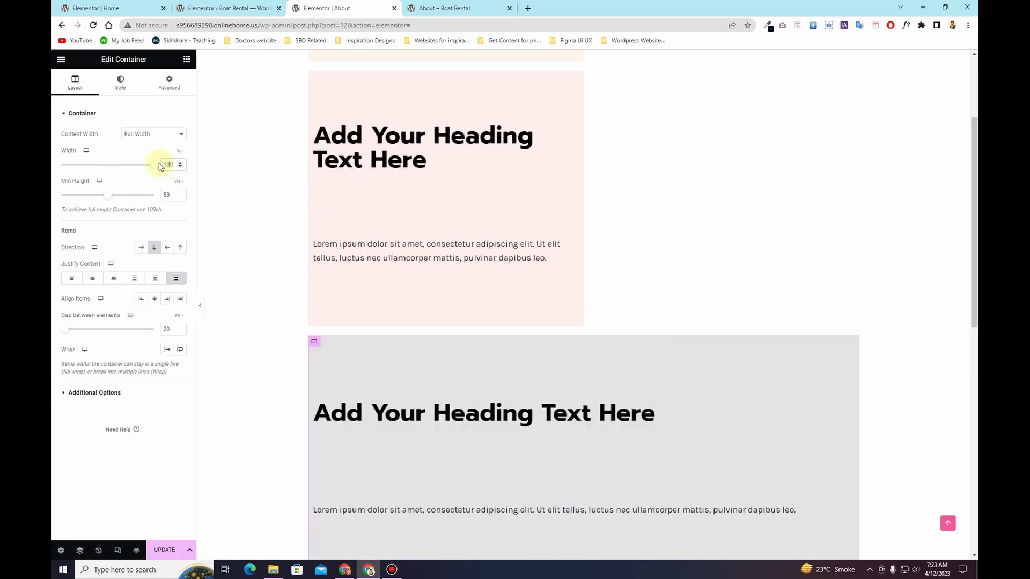
double_click(166, 195)
text(15)
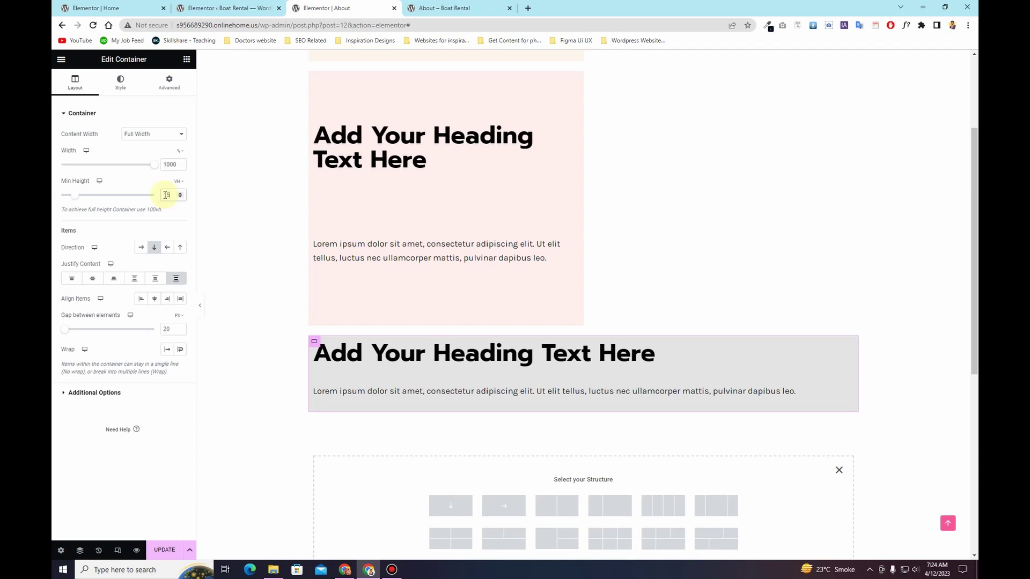
Step: Set the widths of the cream and pink containers to 49% each and close the structure chooser below the section
scroll(340, 269, up, 3)
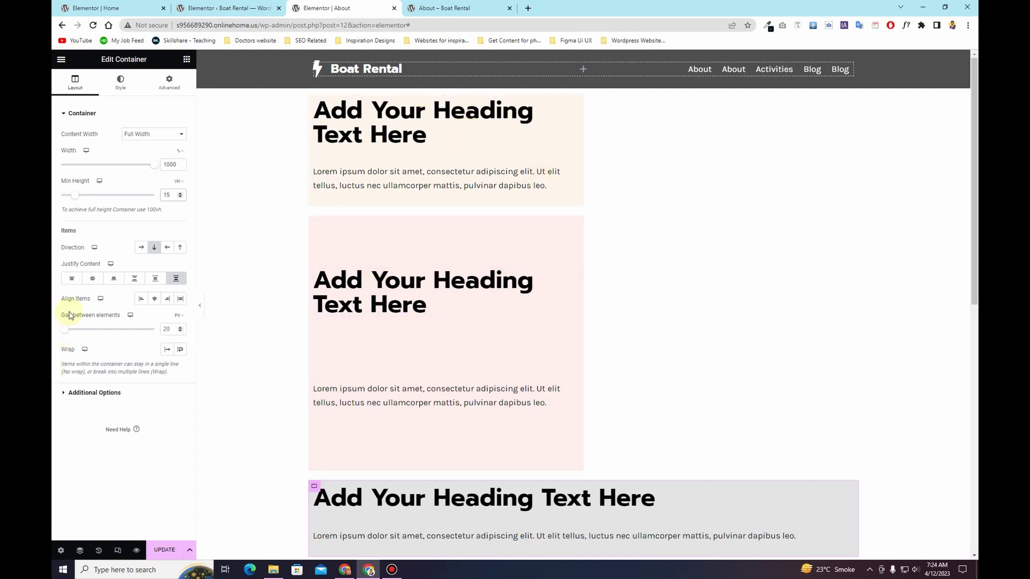
click(171, 331)
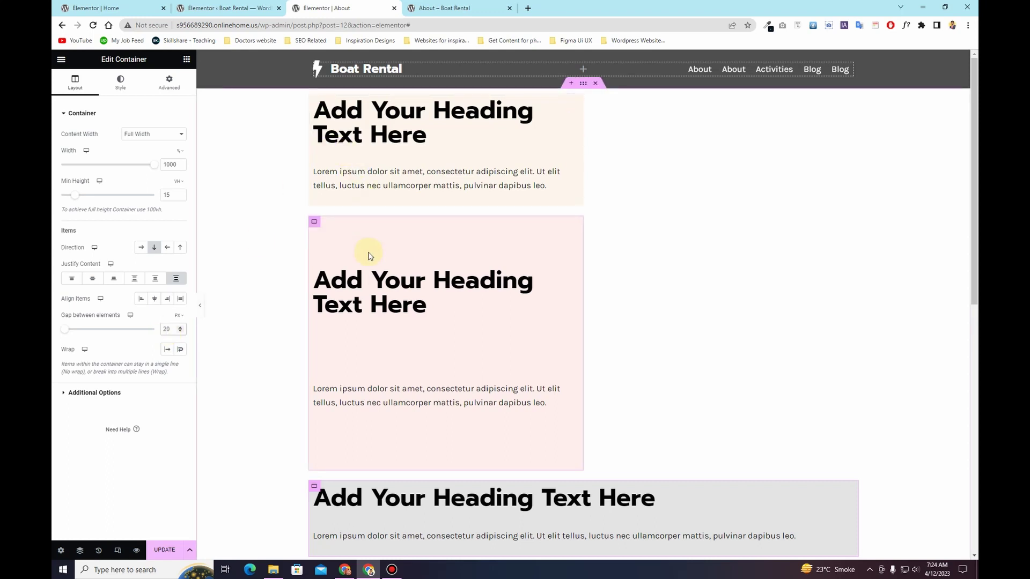
click(315, 101)
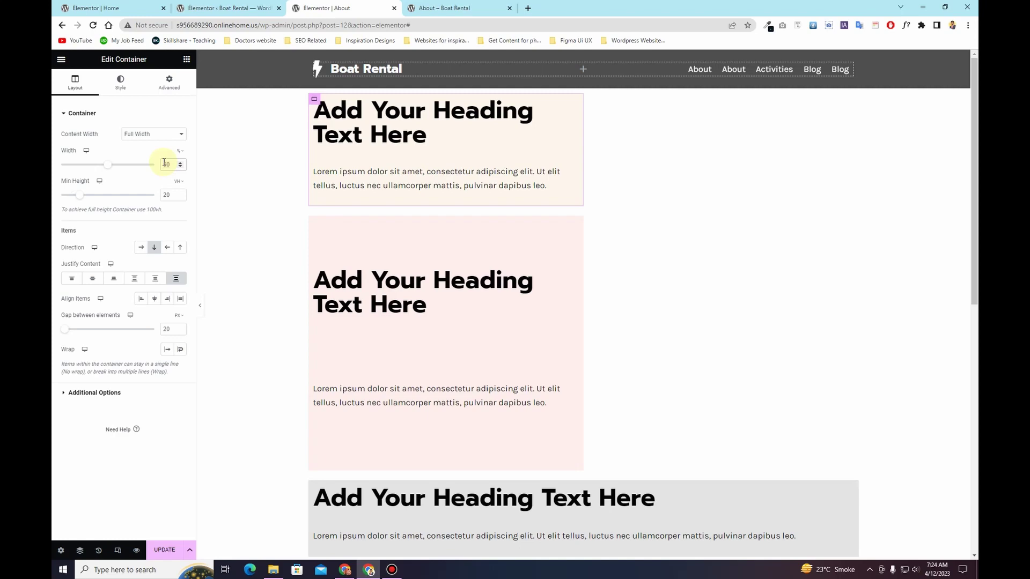
key(Down)
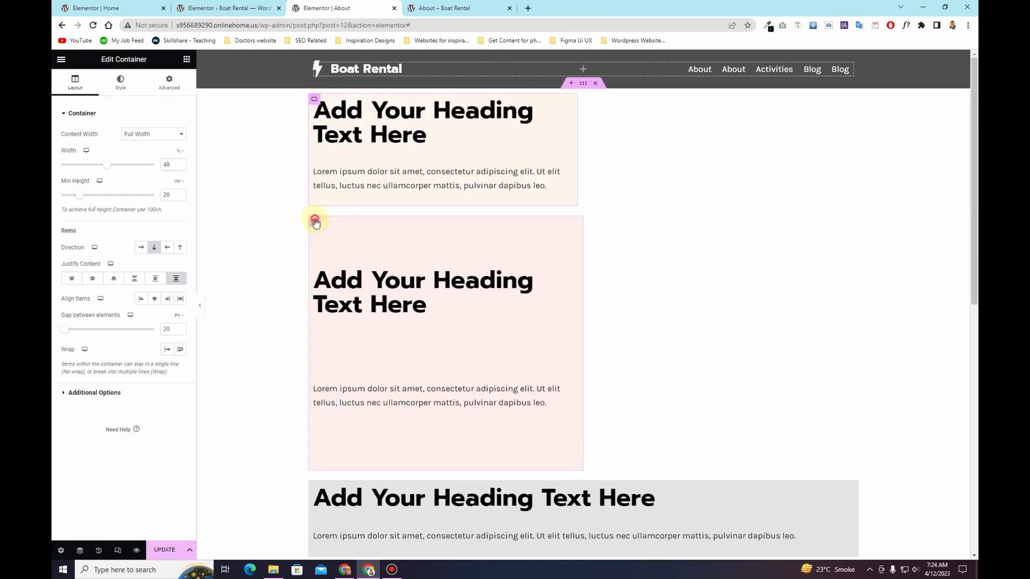
click(315, 221)
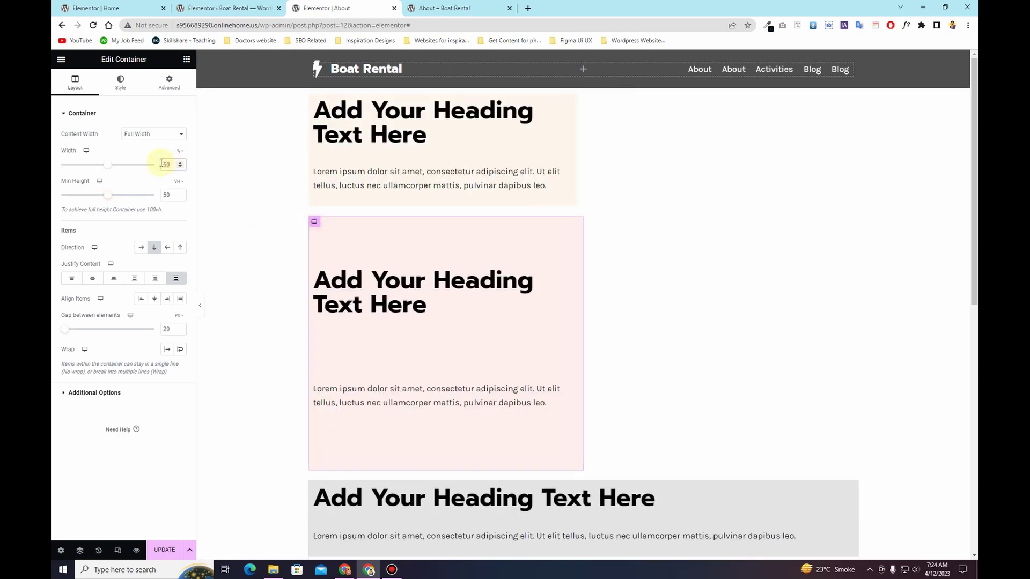
key(Down)
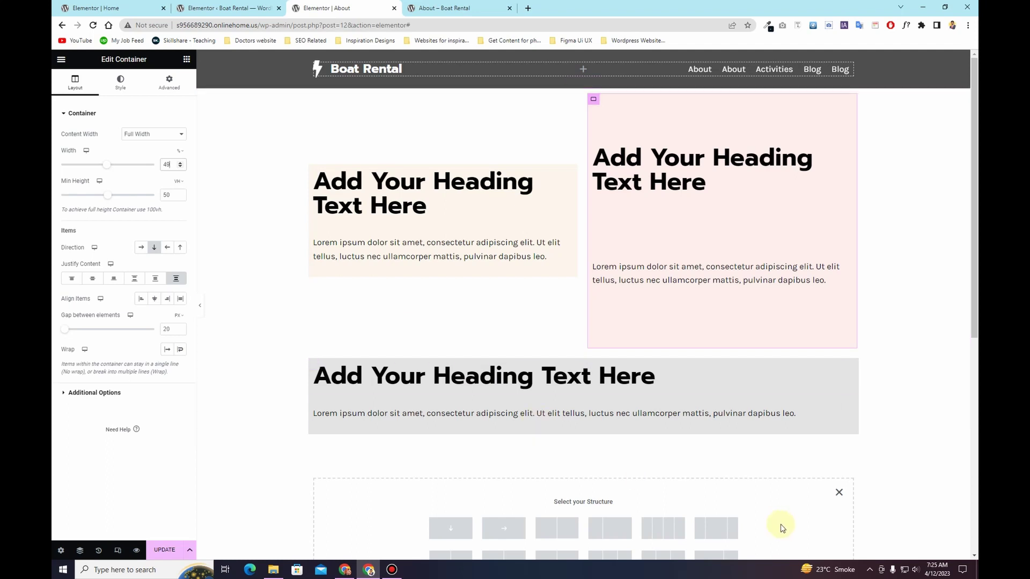
click(839, 491)
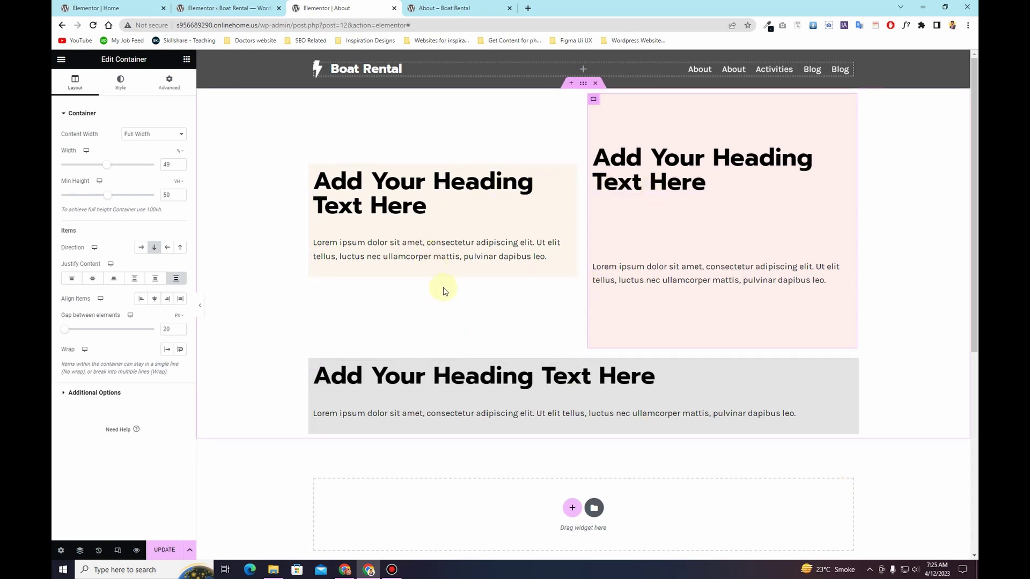
Step: Examine how the three containers are laid out in the mobile portrait and desktop responsive previews
click(117, 550)
click(560, 59)
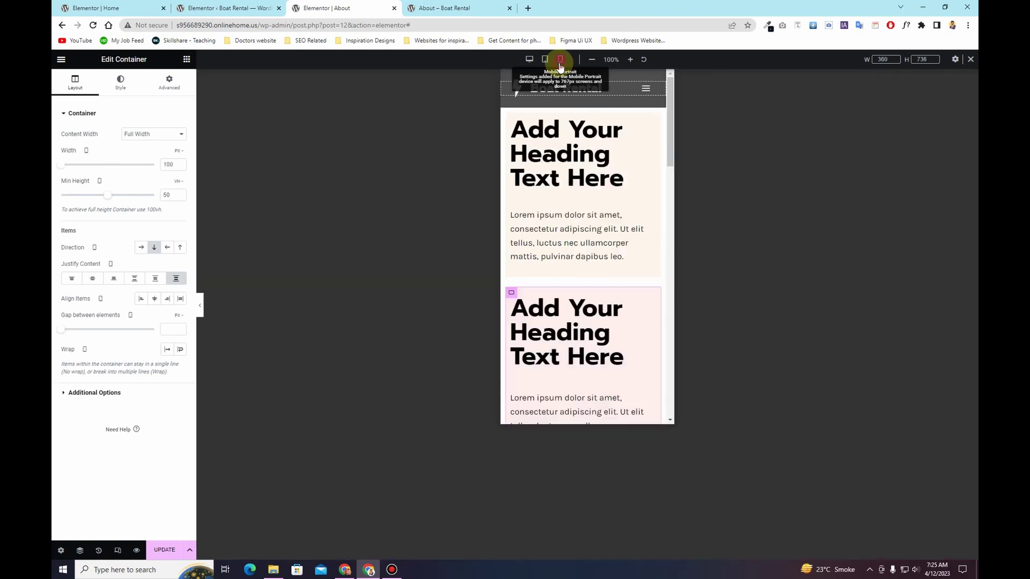
scroll(591, 344, down, 5)
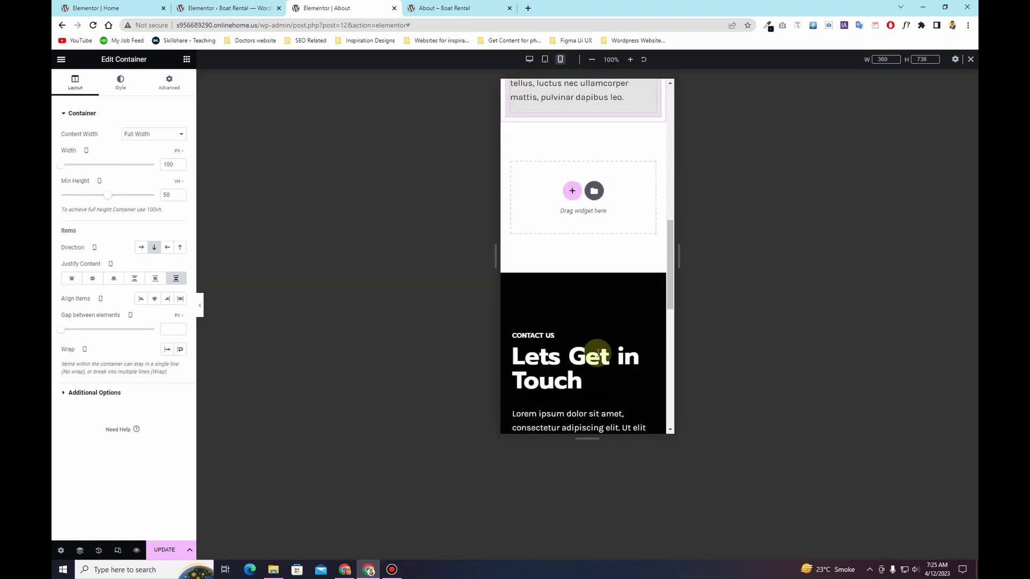
scroll(593, 339, up, 3)
scroll(593, 338, up, 2)
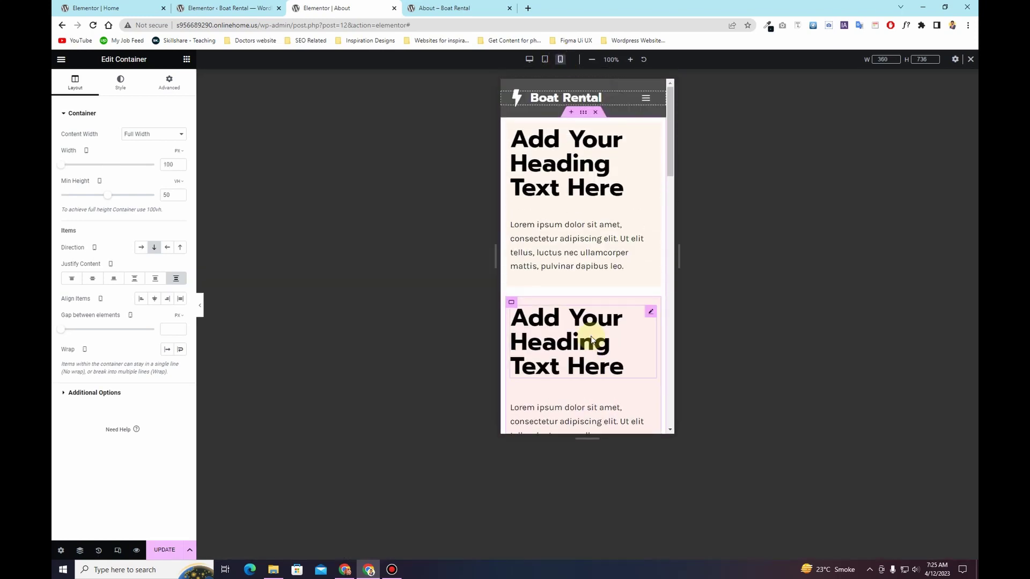
click(529, 59)
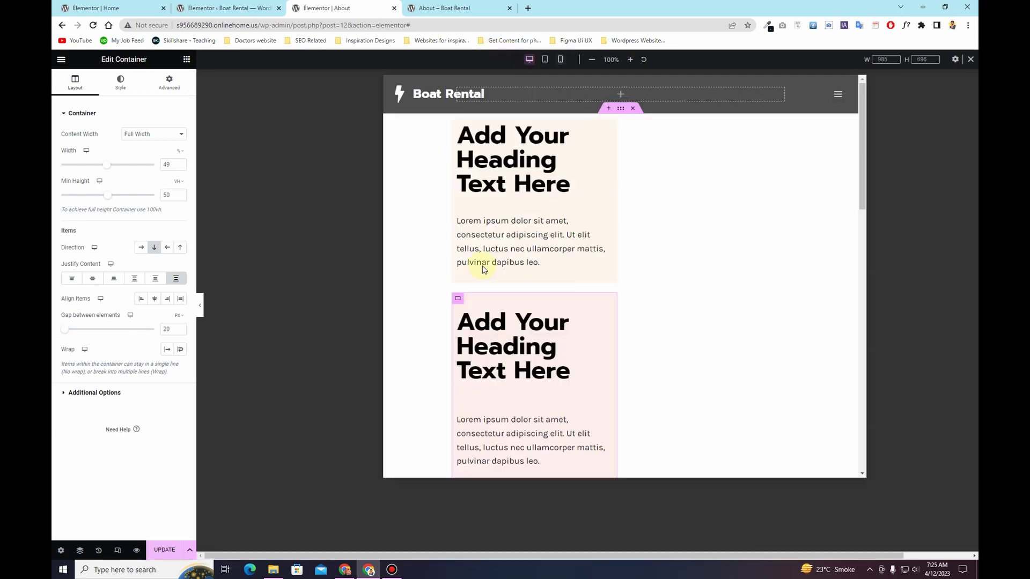
scroll(605, 262, down, 4)
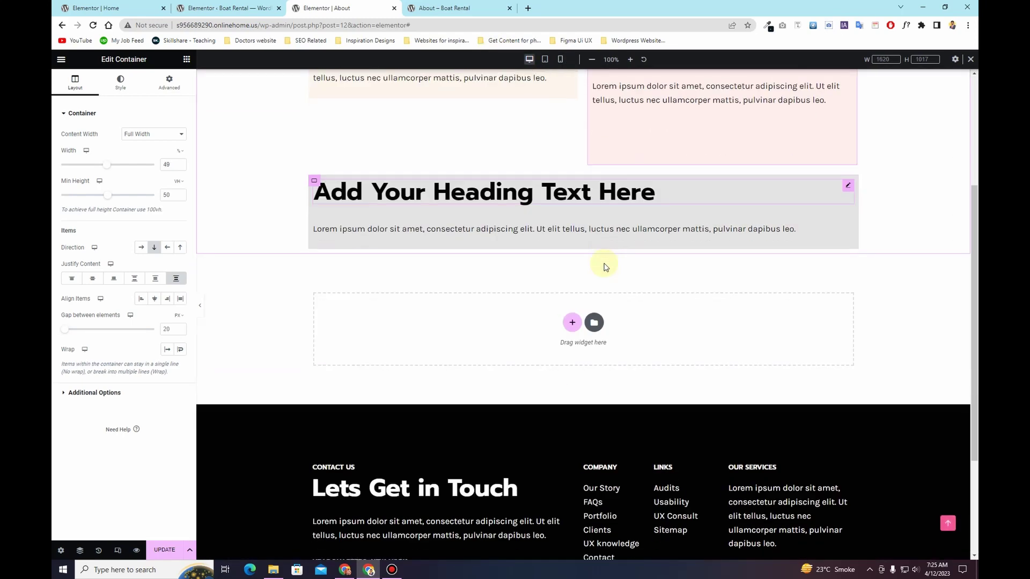
scroll(605, 264, up, 3)
scroll(605, 264, up, 1)
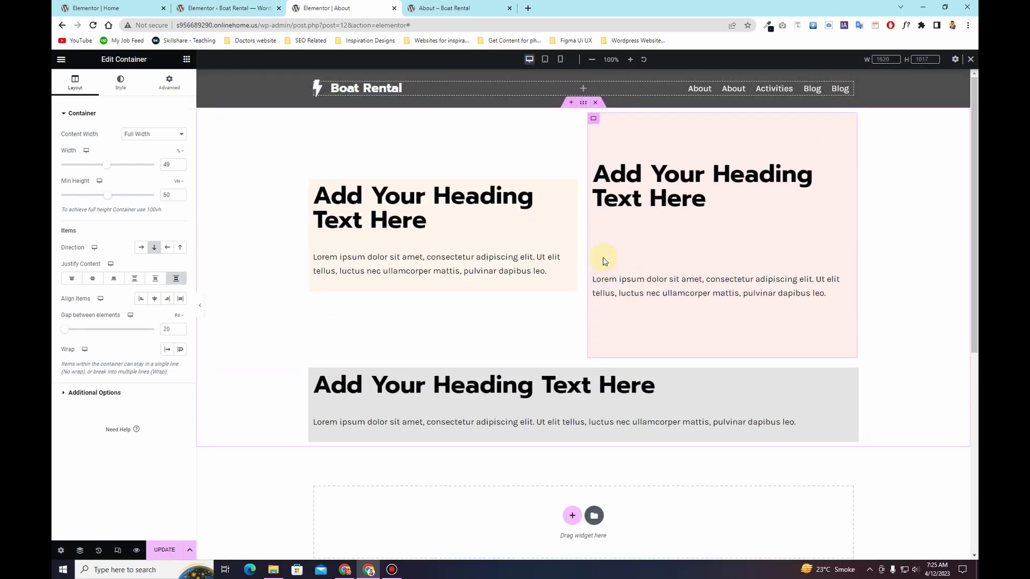
click(560, 59)
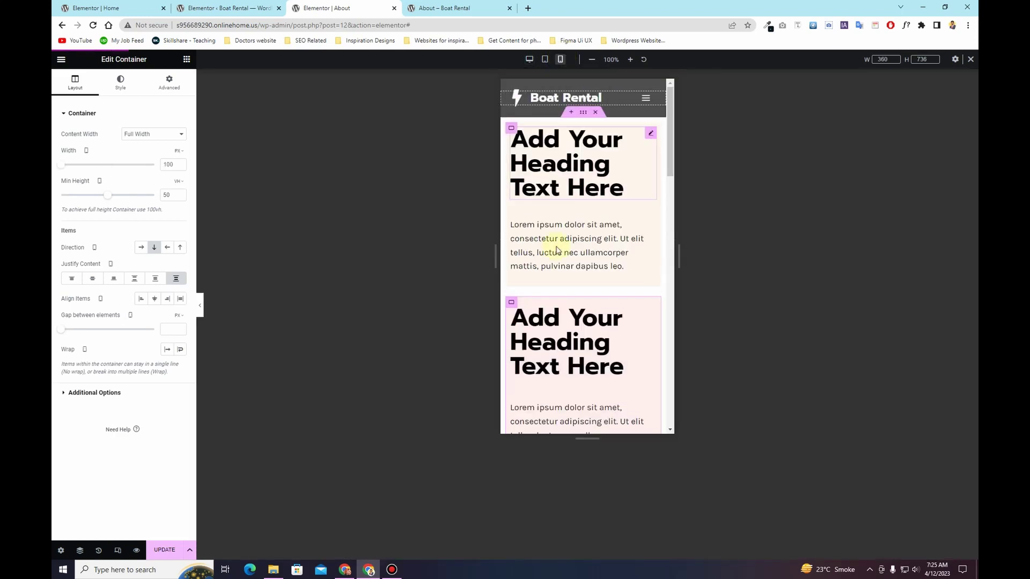
scroll(582, 296, down, 3)
scroll(583, 296, down, 2)
scroll(582, 268, up, 5)
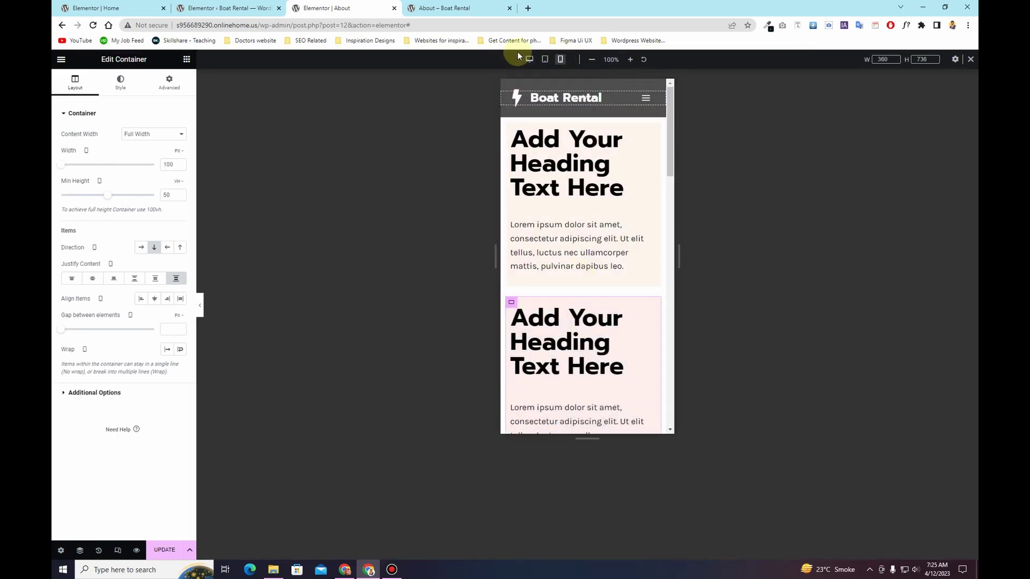
Step: In the tablet responsive view, set the cream container's width to 45% using percent as the unit
click(545, 59)
scroll(623, 282, down, 6)
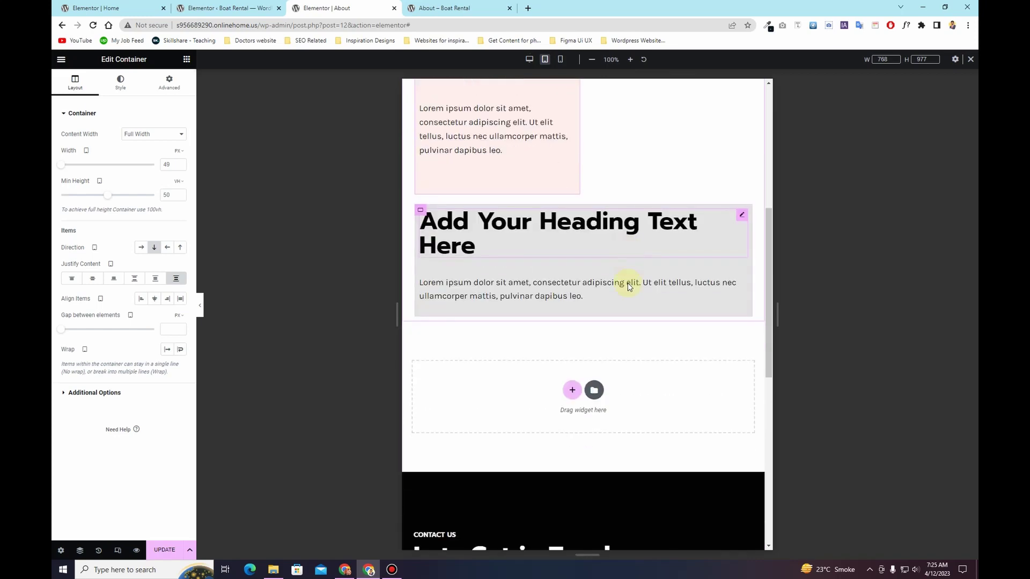
scroll(624, 265, up, 6)
scroll(596, 384, down, 4)
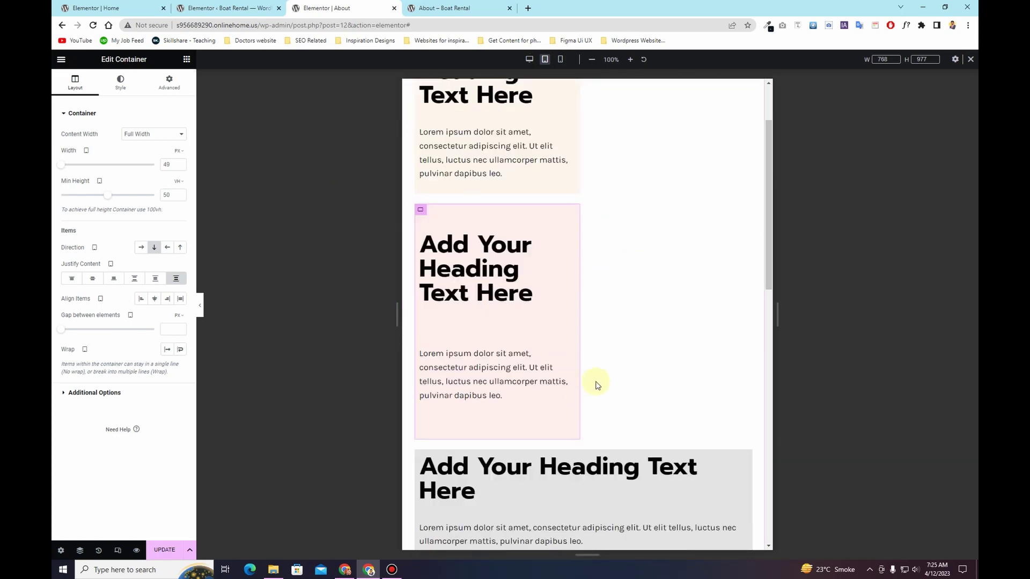
scroll(597, 378, up, 4)
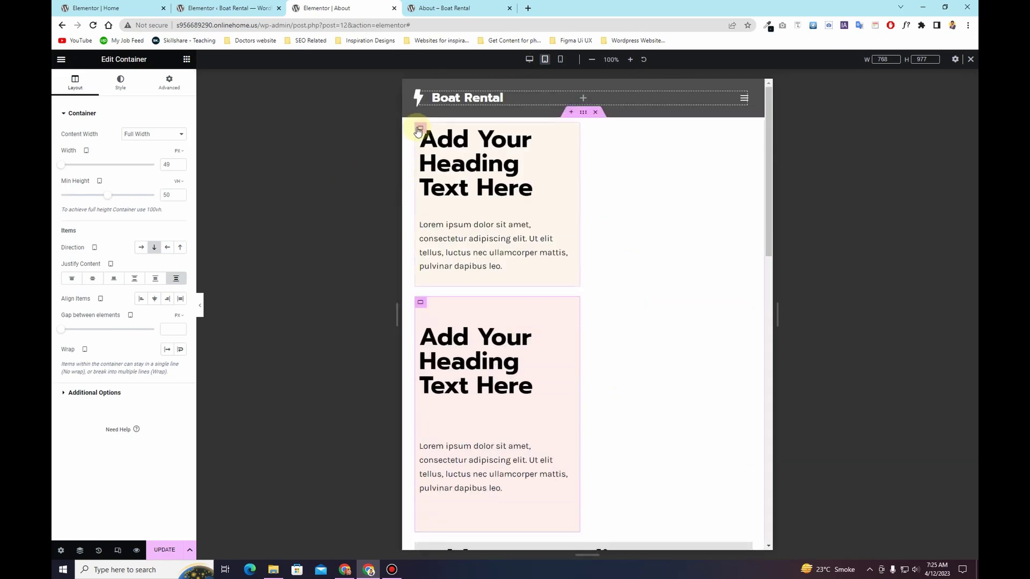
click(418, 130)
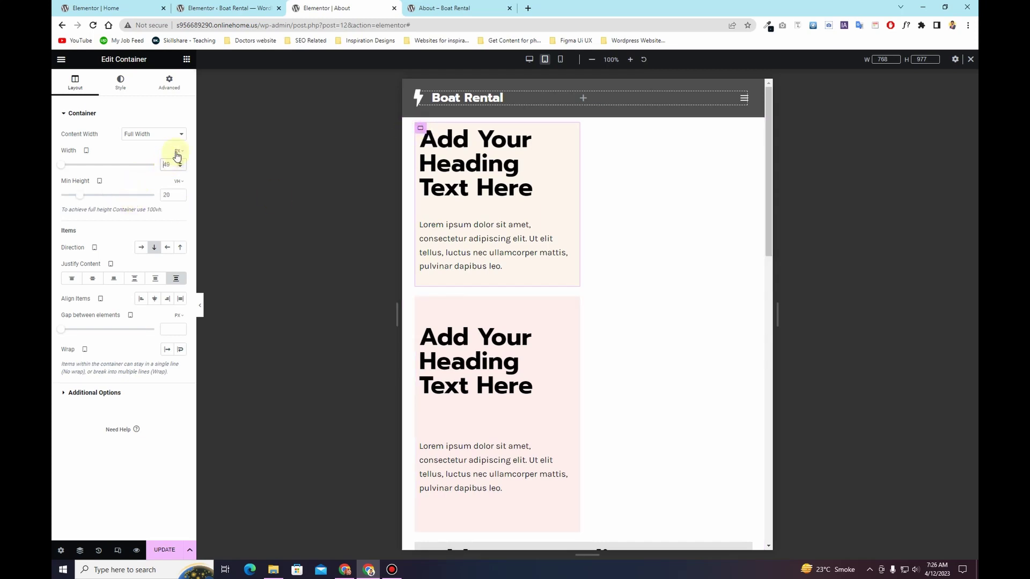
click(177, 168)
scroll(167, 164, down, 3)
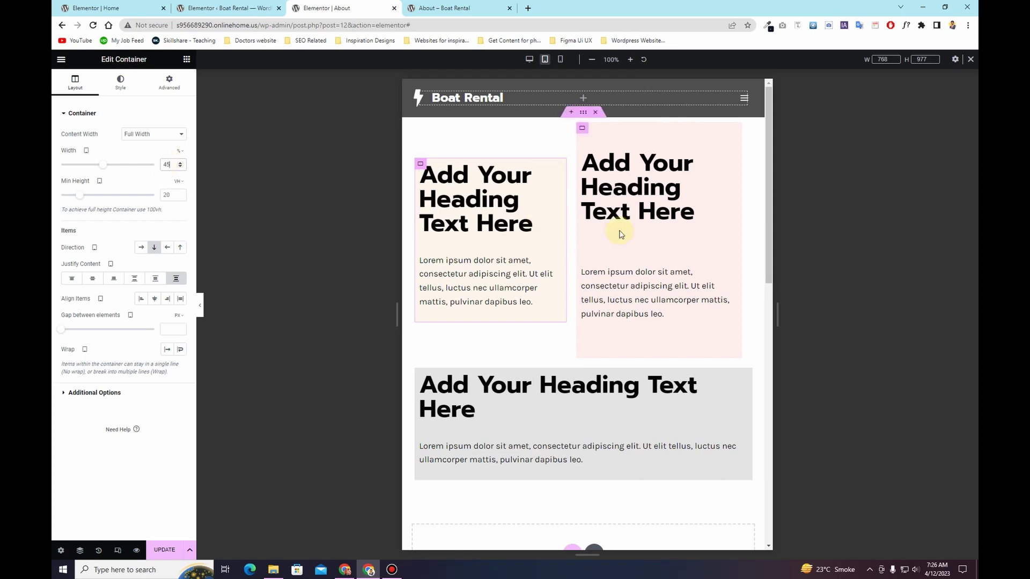
Step: Set the pink container's tablet width to 51%, using percent as the unit
click(582, 128)
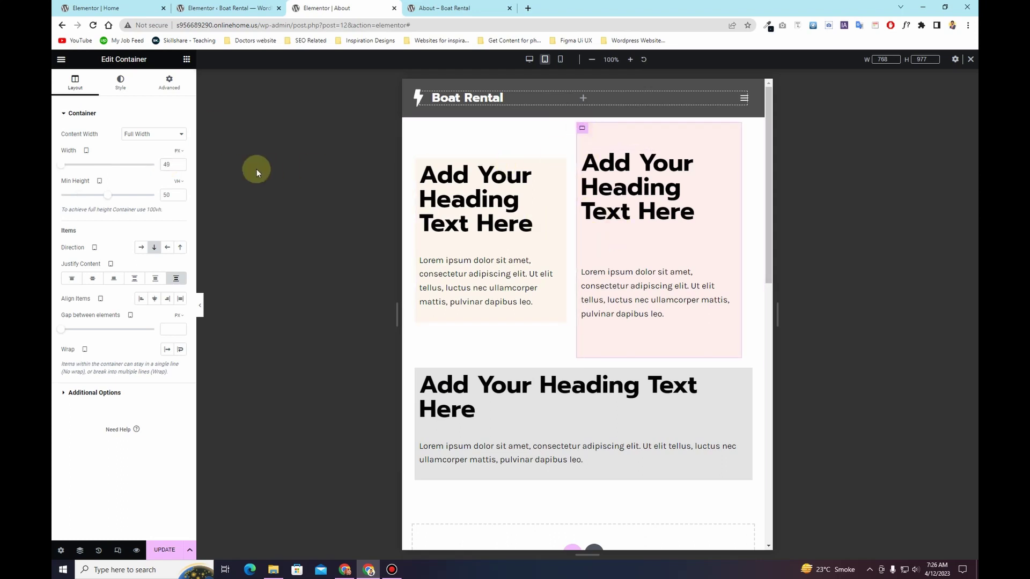
double_click(169, 164)
text(5)
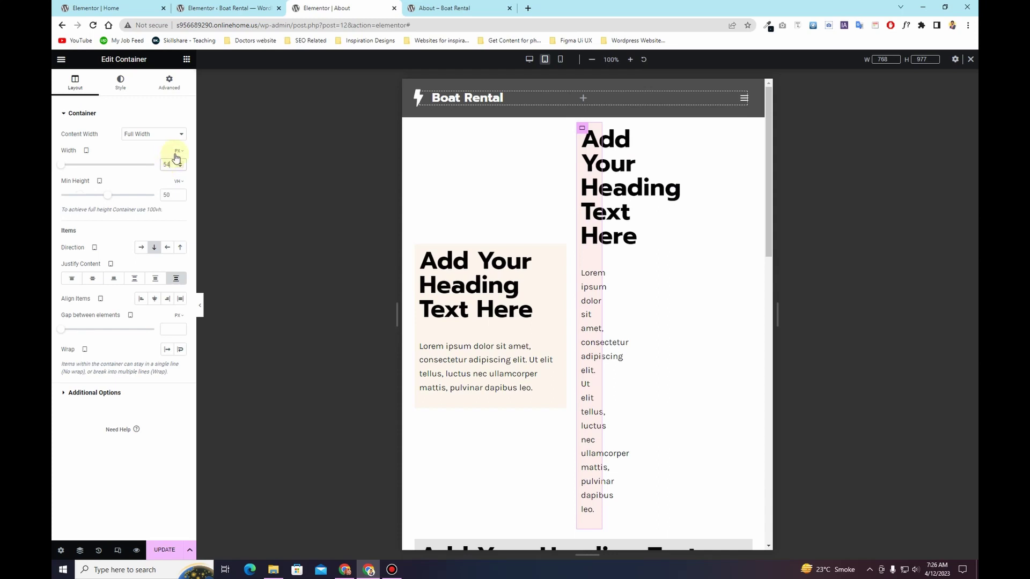
click(176, 153)
click(179, 187)
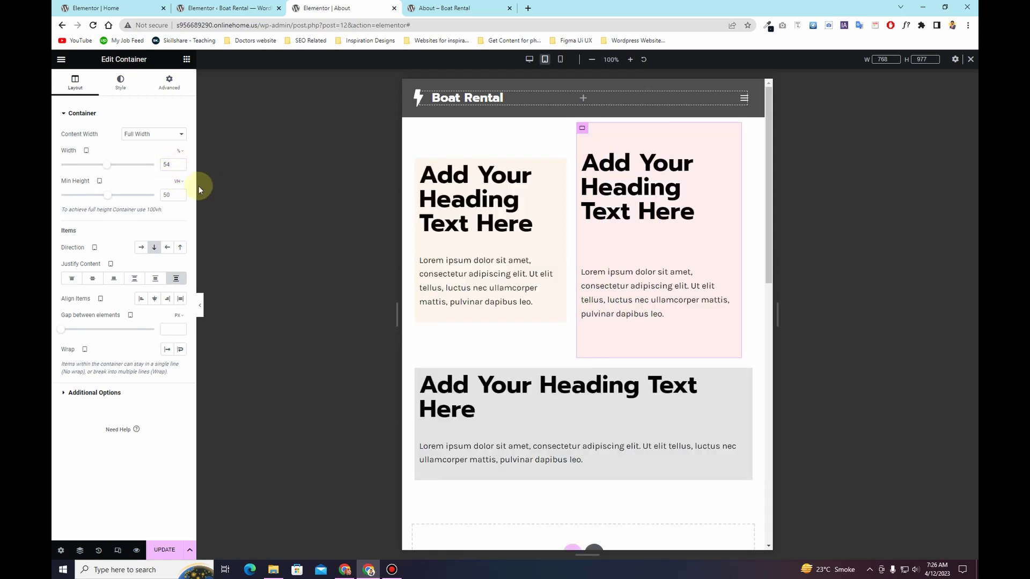
click(180, 163)
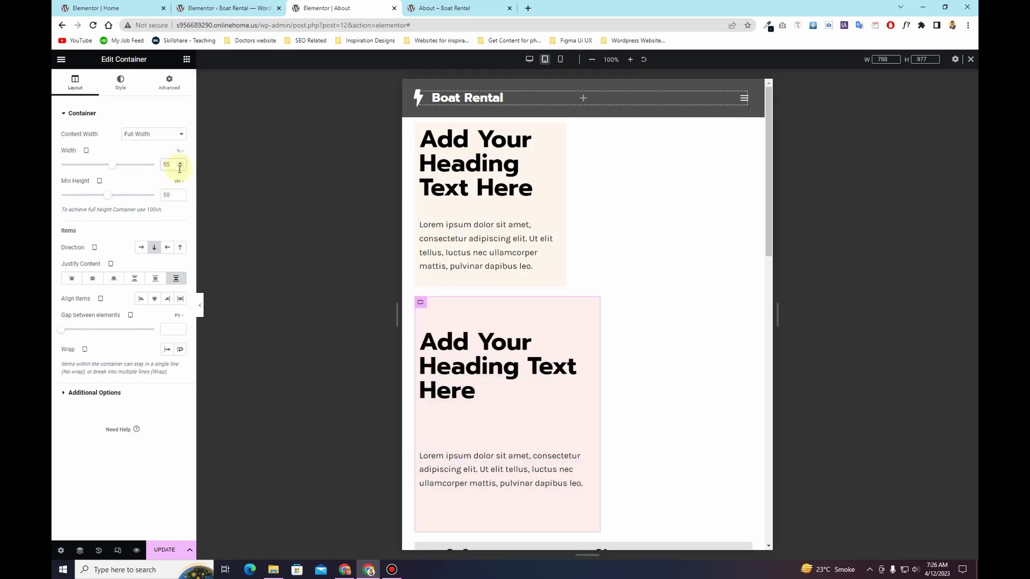
click(181, 168)
click(180, 168)
click(180, 168)
click(181, 168)
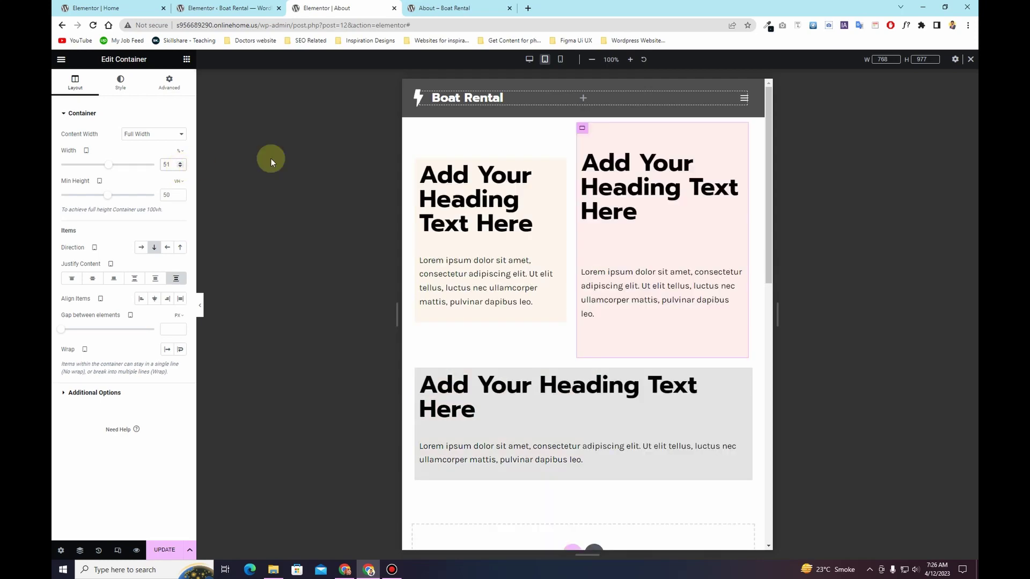
Step: Review the cream, pink and grey container layout in the tablet, mobile portrait and desktop responsive previews
scroll(574, 380, down, 3)
scroll(574, 322, up, 10)
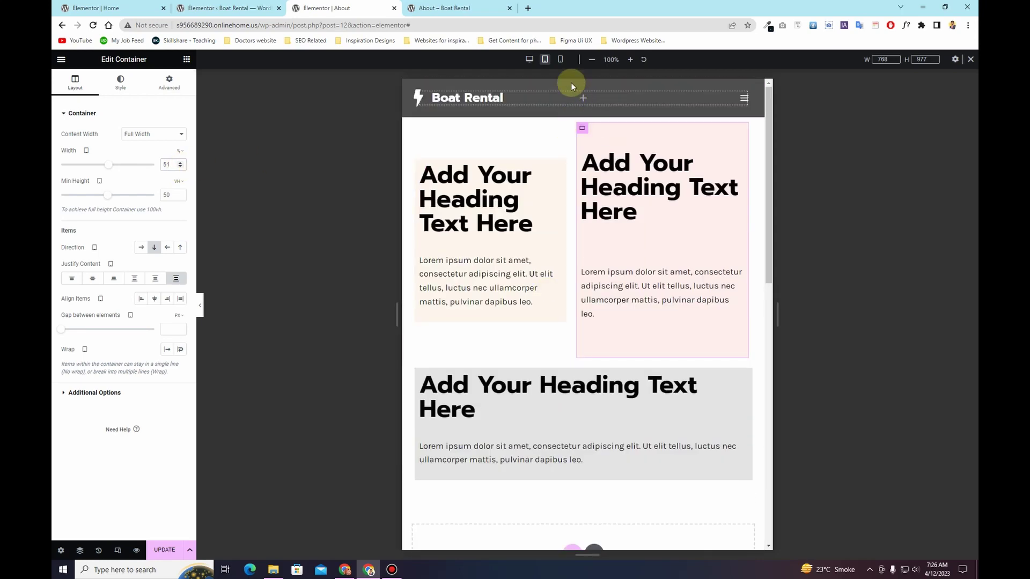
click(560, 59)
scroll(592, 276, down, 4)
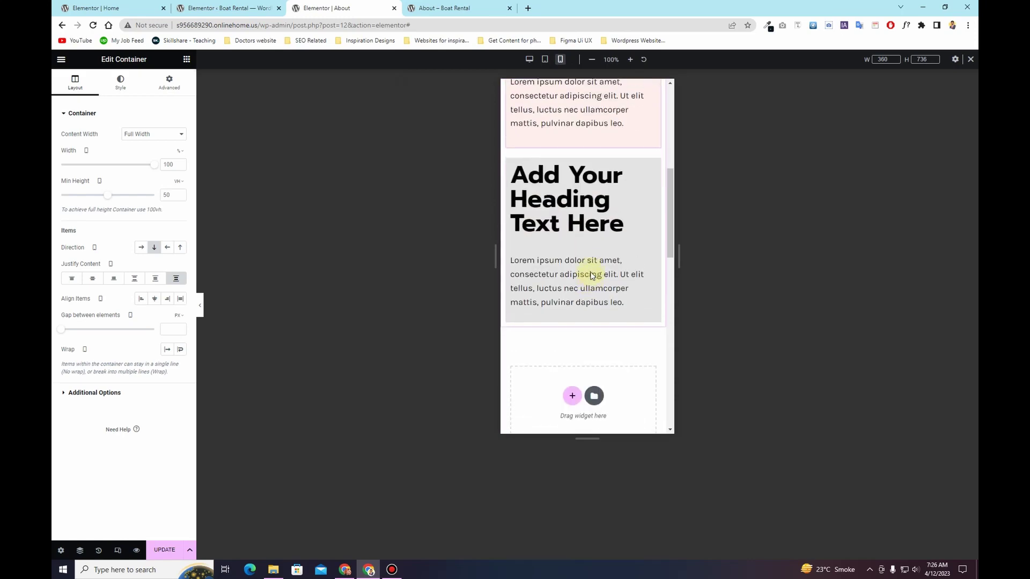
scroll(591, 268, up, 4)
click(529, 59)
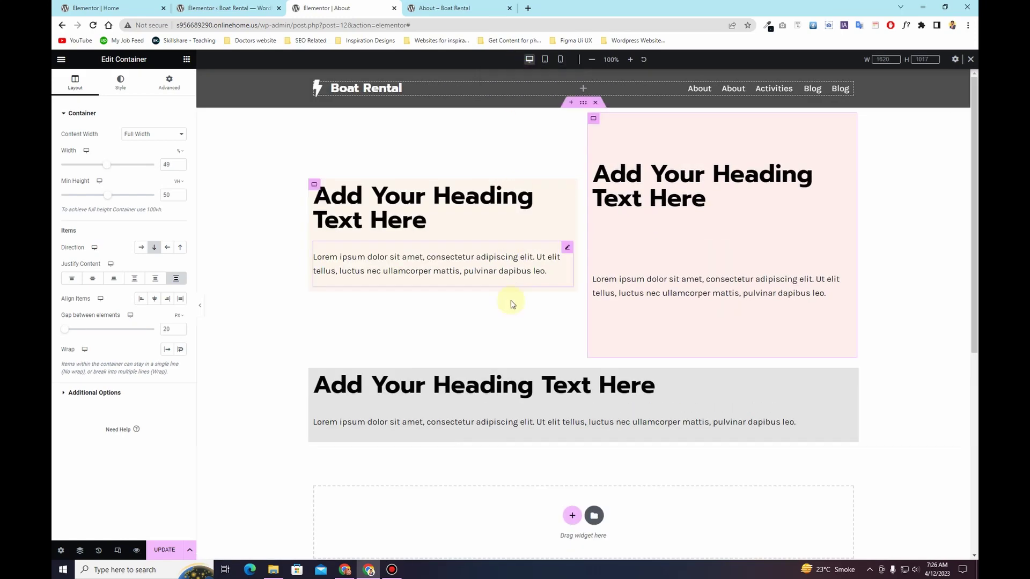
scroll(520, 370, down, 4)
scroll(520, 368, up, 4)
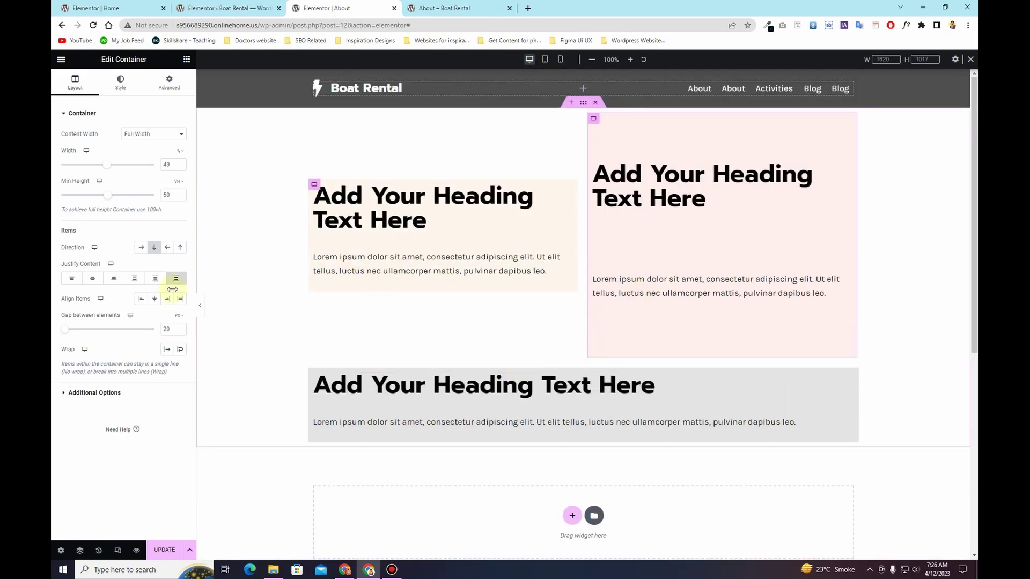